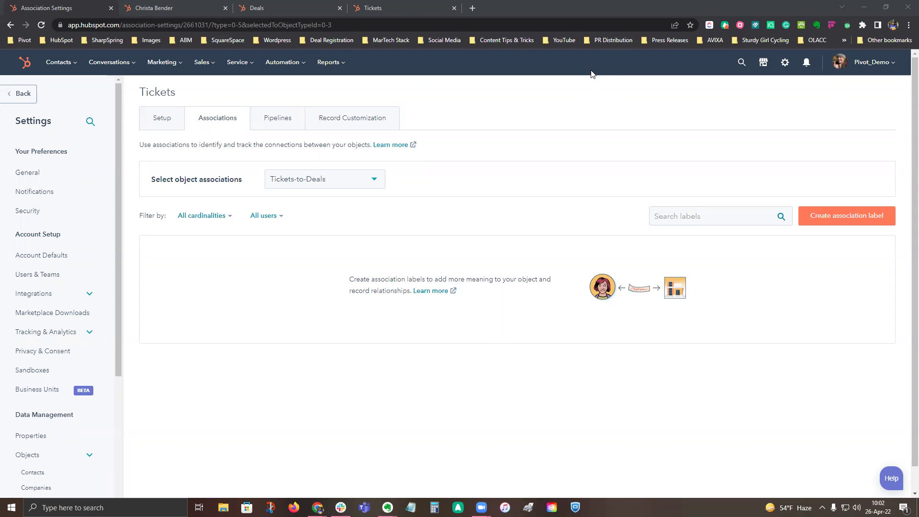
- Leave the Tickets associations page and return to the main Settings area
{"action": "left_click", "coordinate": [785, 62]}
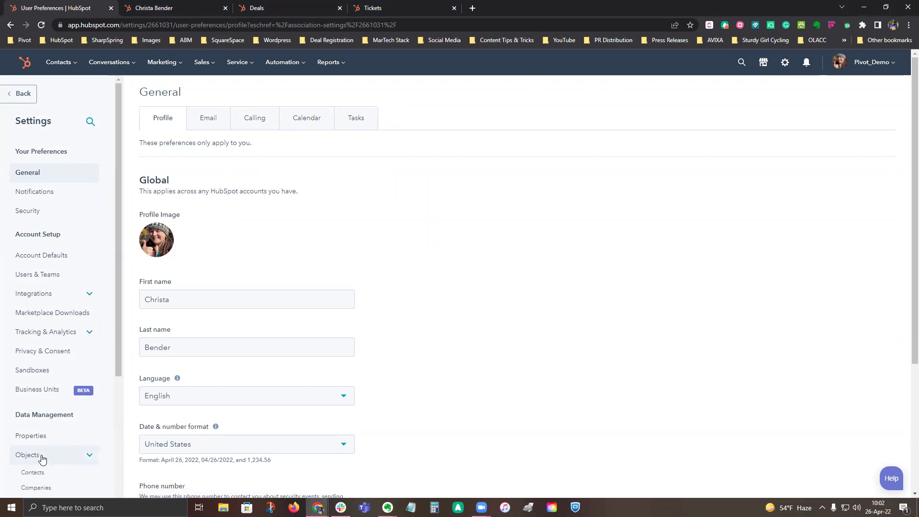
- Open the Contacts object's Associations tab to see its company association labels
{"action": "scroll", "coordinate": [58, 412], "scroll_direction": "down", "scroll_amount": 2}
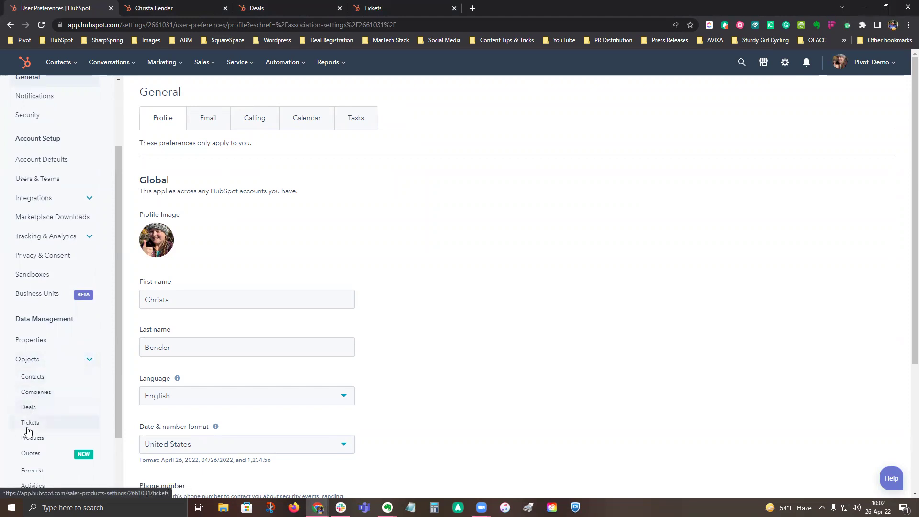
{"action": "left_click", "coordinate": [33, 376]}
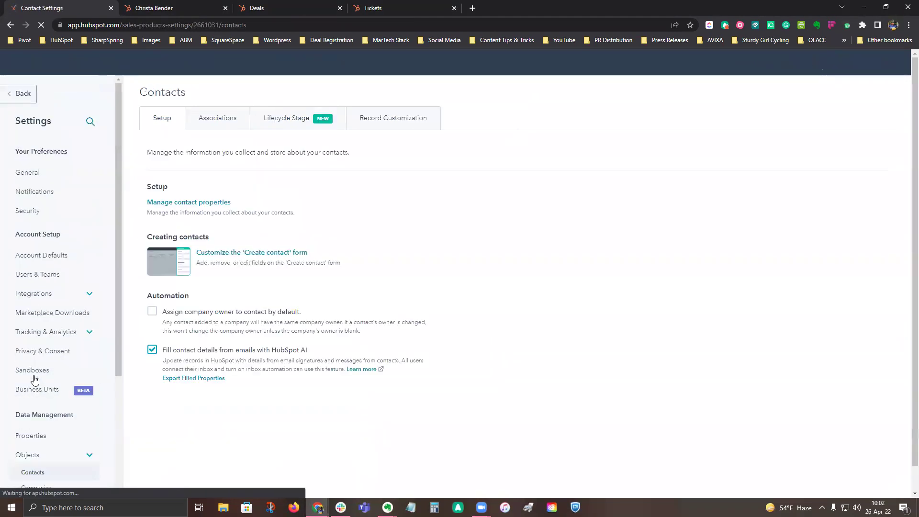
{"action": "left_click", "coordinate": [216, 119]}
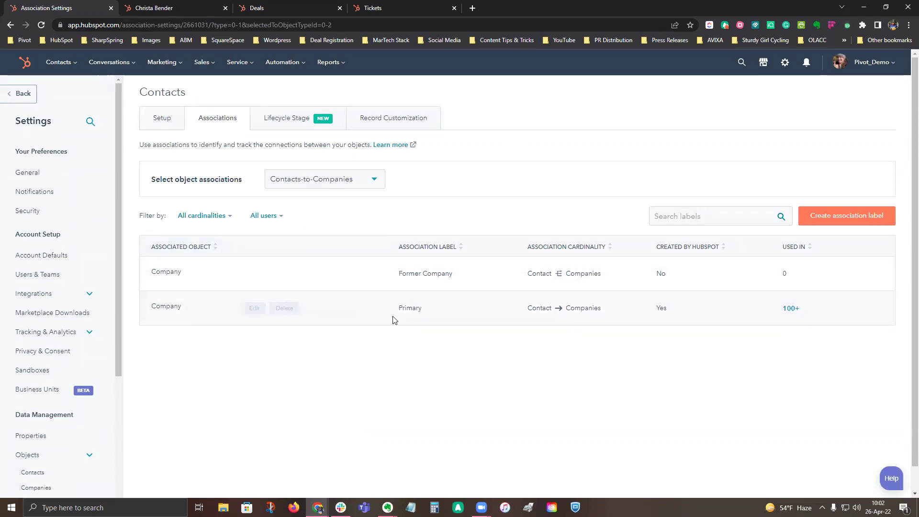
- Check the Contacts-to-Deals and Contacts-to-Tickets labels, then go to Companies object settings
{"action": "left_click", "coordinate": [368, 184]}
{"action": "left_click", "coordinate": [338, 223]}
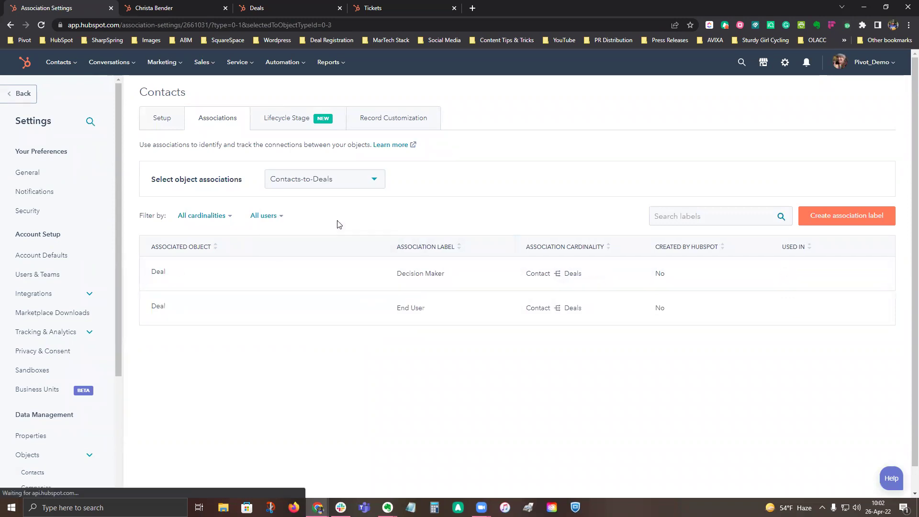
{"action": "left_click", "coordinate": [348, 181]}
{"action": "left_click", "coordinate": [318, 245]}
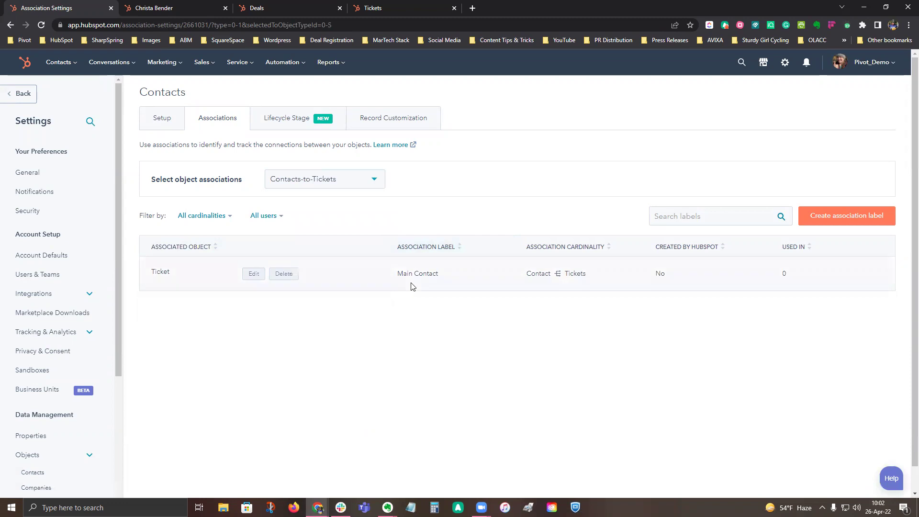
{"action": "scroll", "coordinate": [34, 479], "scroll_direction": "down", "scroll_amount": 1}
{"action": "left_click", "coordinate": [35, 444]}
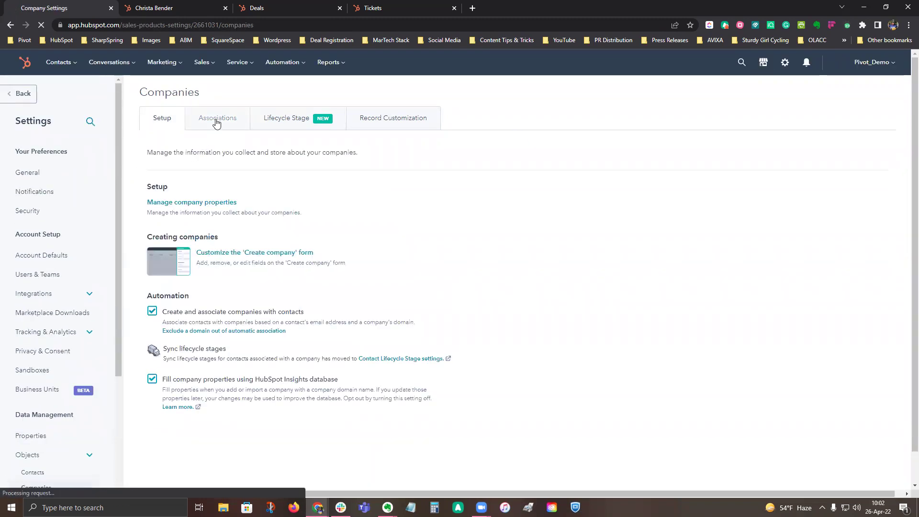
- Review Companies association labels for Deals, then Tickets (Integrator, Primary Company, Product Manufacturer, etc.)
{"action": "left_click", "coordinate": [216, 122]}
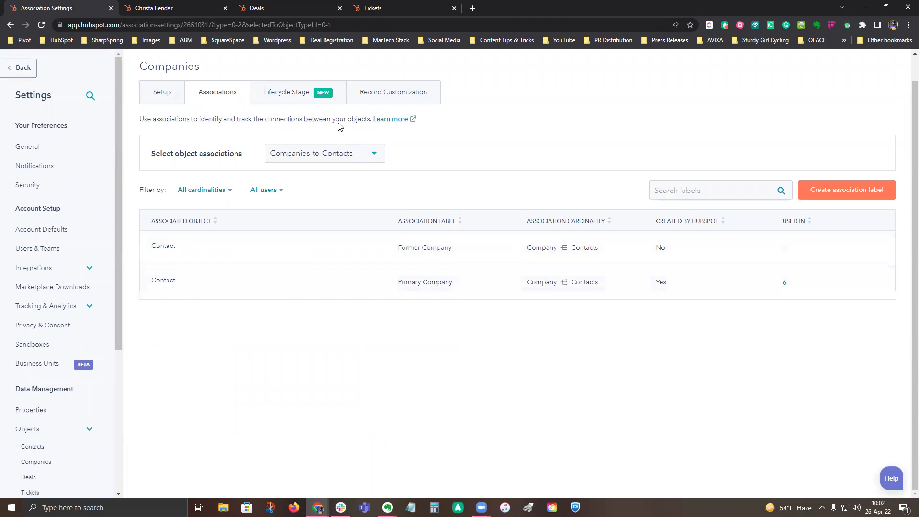
{"action": "left_click", "coordinate": [344, 157]}
{"action": "left_click", "coordinate": [329, 201]}
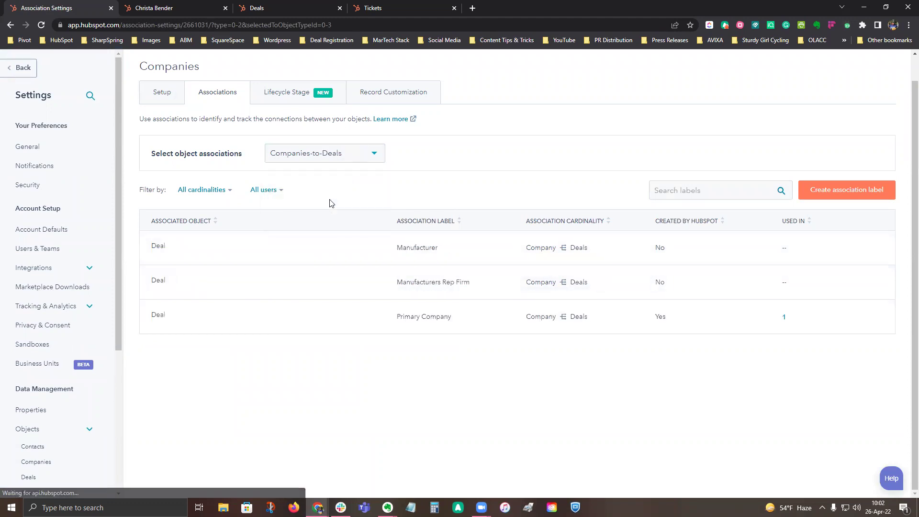
{"action": "left_click", "coordinate": [340, 157]}
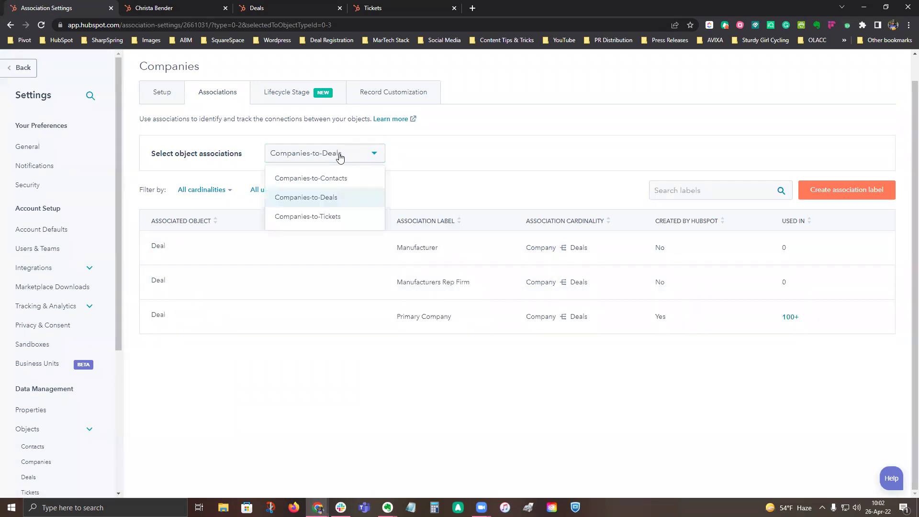
{"action": "left_click", "coordinate": [318, 215]}
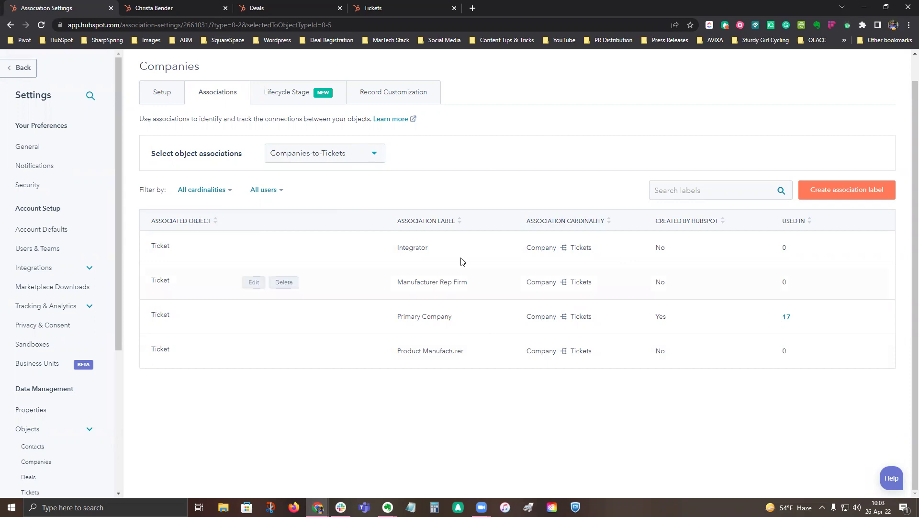
- Create a Companies-to-Tickets association label named 'Security Integrator'
{"action": "left_click", "coordinate": [844, 193]}
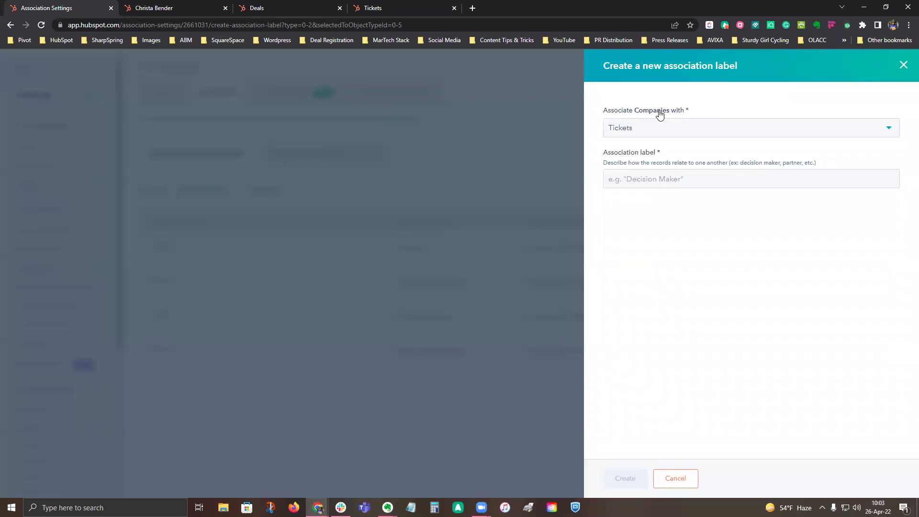
{"action": "left_click", "coordinate": [665, 178]}
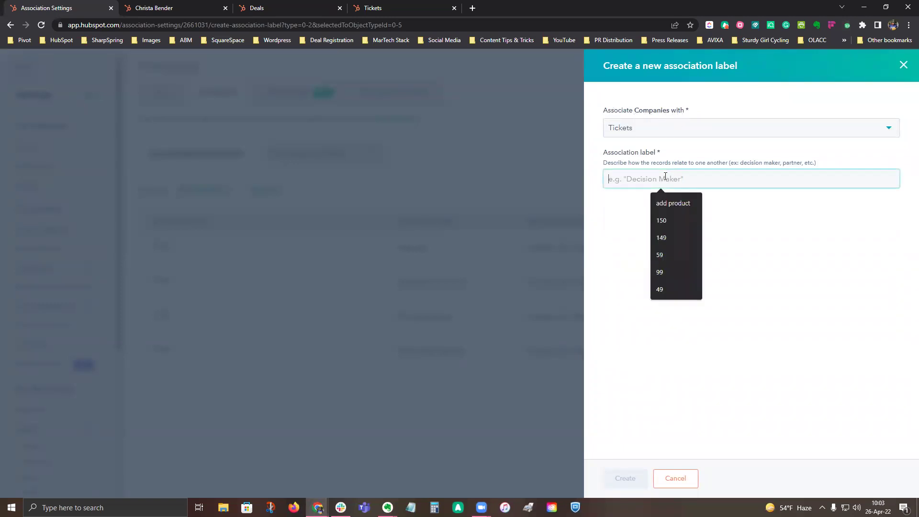
{"action": "type", "text": "Security"}
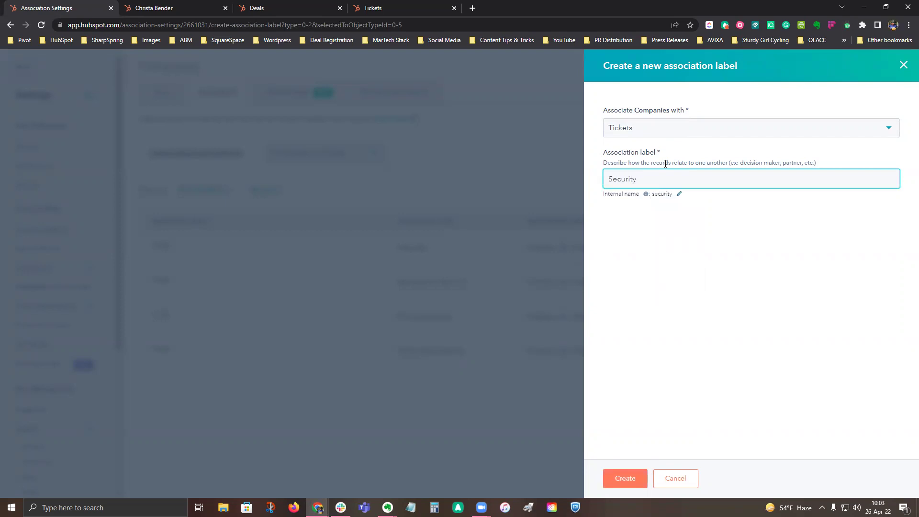
{"action": "type", "text": " Integrao"}
{"action": "key", "text": "BackSpace"}
{"action": "type", "text": "tor"}
{"action": "left_click", "coordinate": [635, 483]}
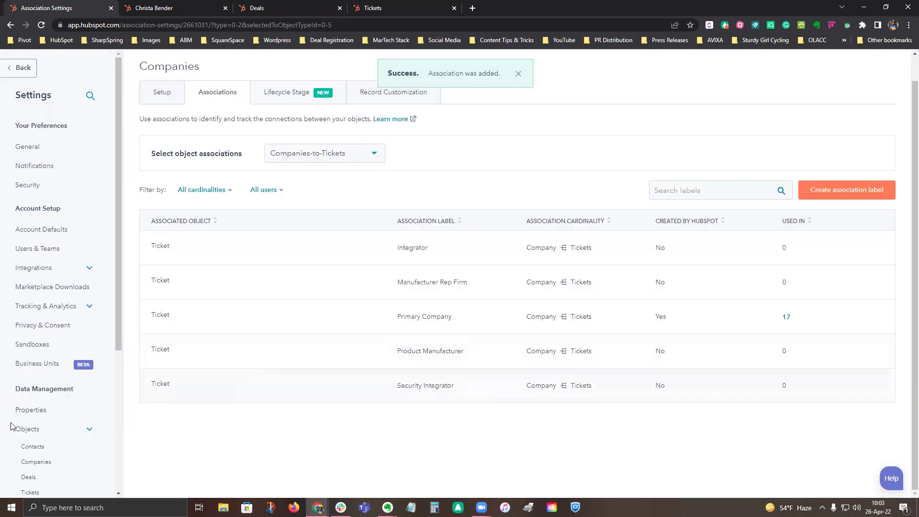
- Review the Deals association labels for Deals-to-Contacts and Deals-to-Tickets
{"action": "scroll", "coordinate": [7, 413], "scroll_direction": "down", "scroll_amount": 1}
{"action": "left_click", "coordinate": [34, 428]}
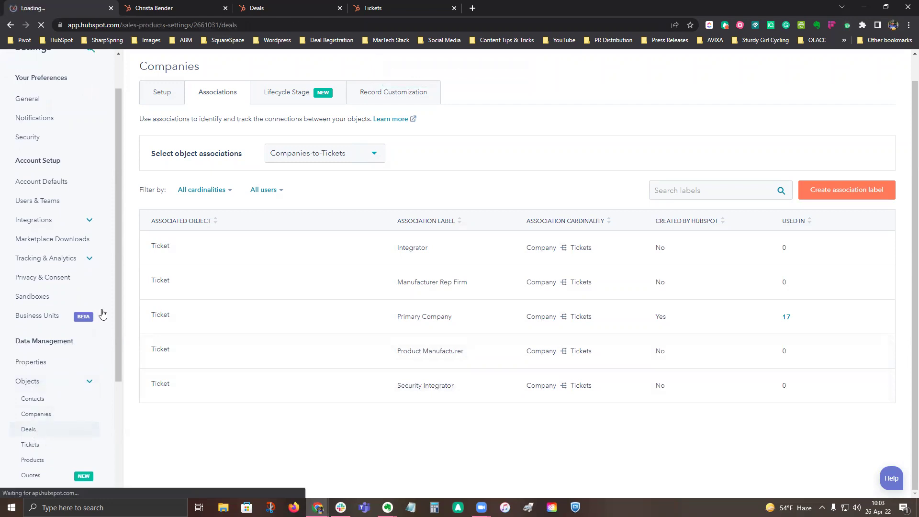
{"action": "left_click", "coordinate": [230, 118]}
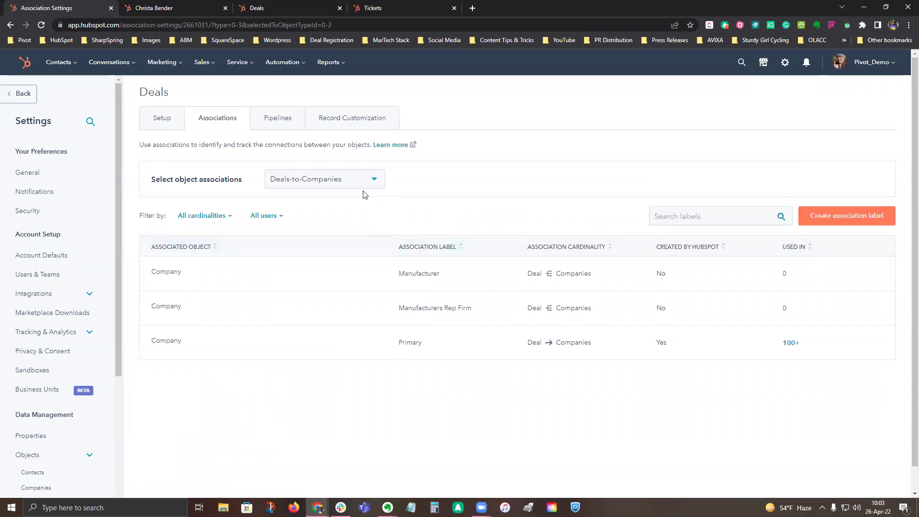
{"action": "left_click", "coordinate": [359, 188]}
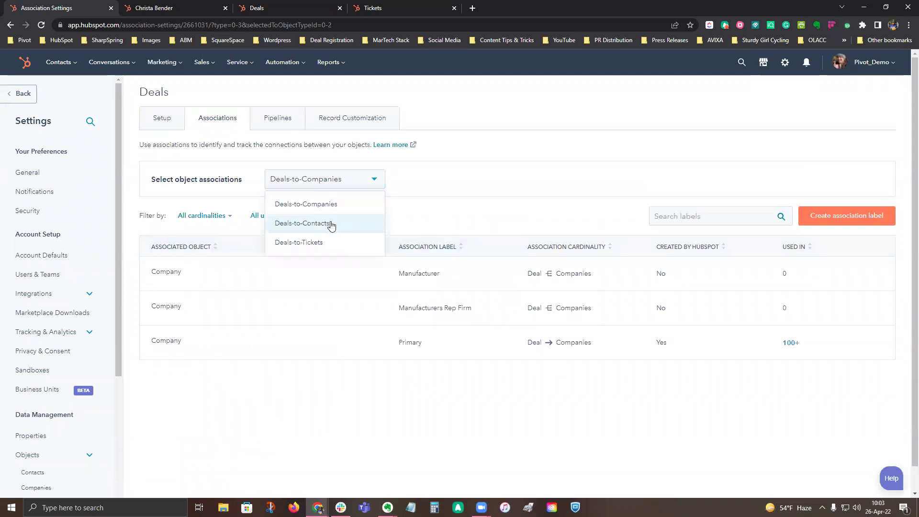
{"action": "left_click", "coordinate": [332, 224]}
{"action": "left_click", "coordinate": [372, 185]}
{"action": "left_click", "coordinate": [321, 242]}
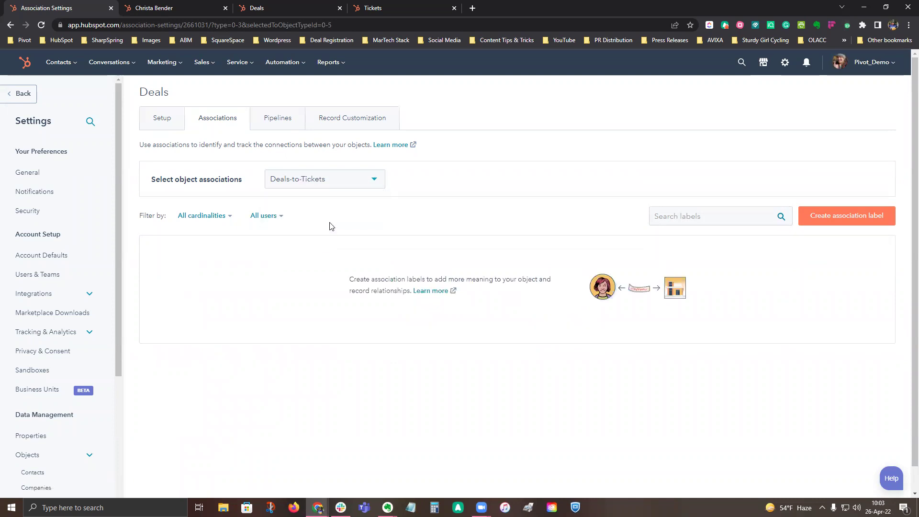
- Review the Tickets association labels for Companies, Contacts and Deals
{"action": "scroll", "coordinate": [88, 402], "scroll_direction": "down", "scroll_amount": 4}
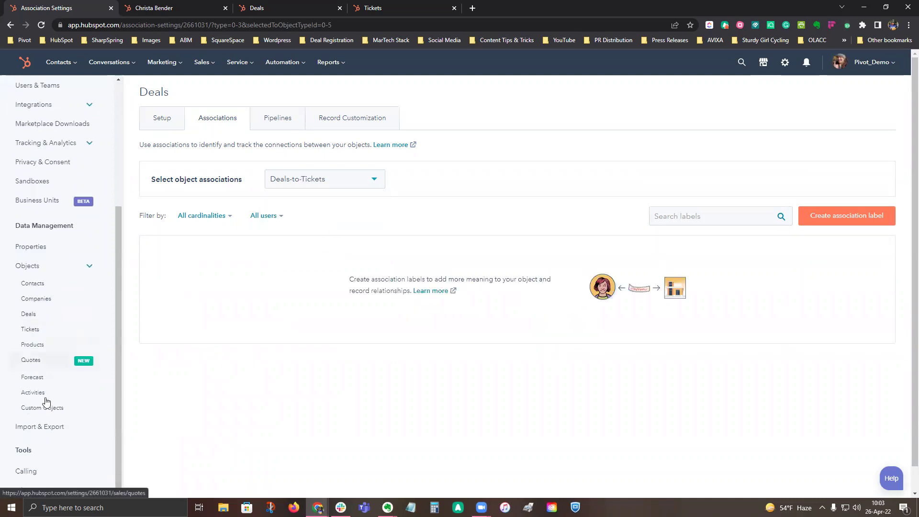
{"action": "left_click", "coordinate": [30, 328]}
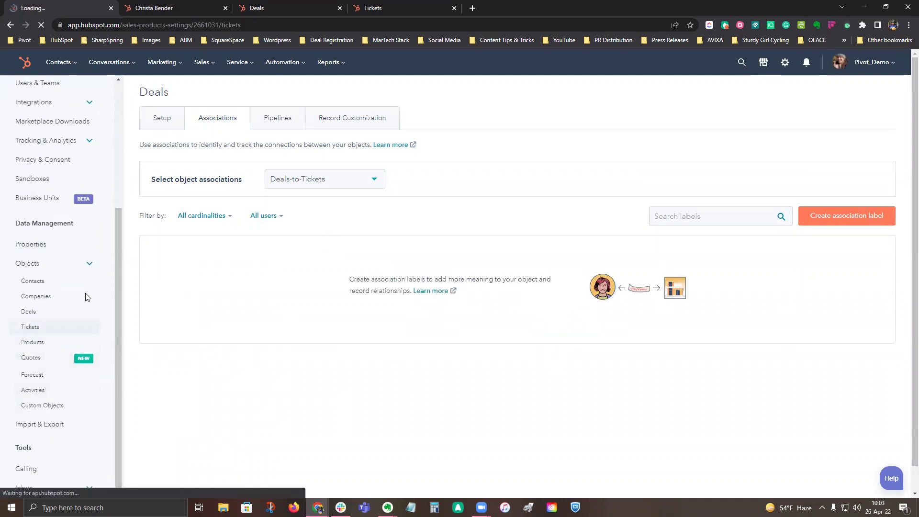
{"action": "left_click", "coordinate": [227, 120]}
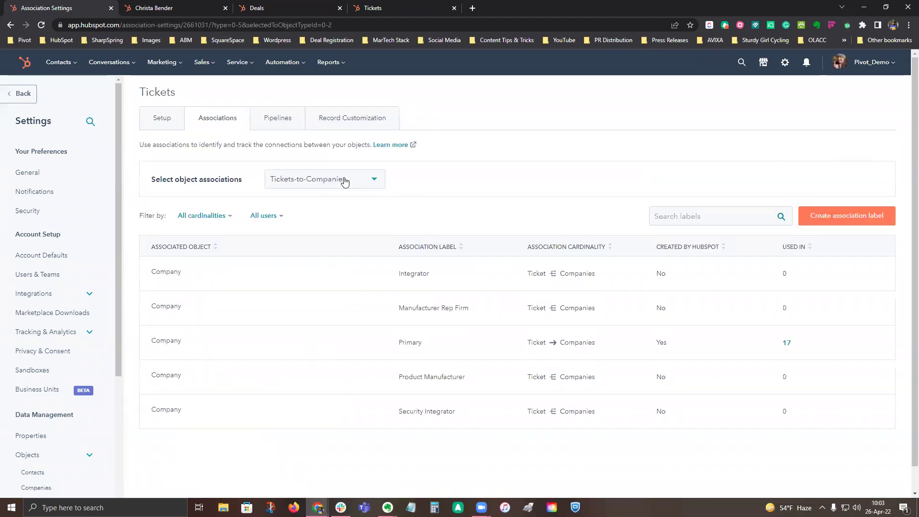
{"action": "left_click", "coordinate": [347, 180]}
{"action": "left_click", "coordinate": [317, 223]}
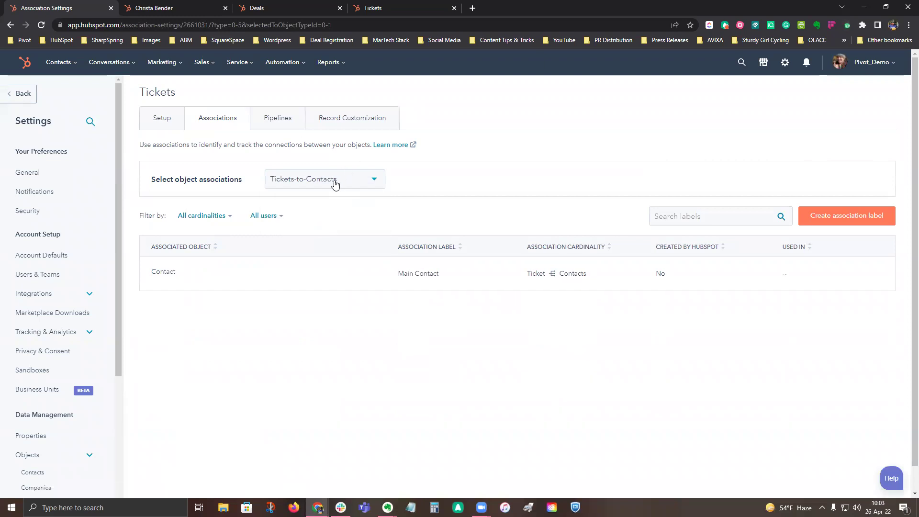
{"action": "left_click", "coordinate": [335, 182]}
{"action": "left_click", "coordinate": [319, 242]}
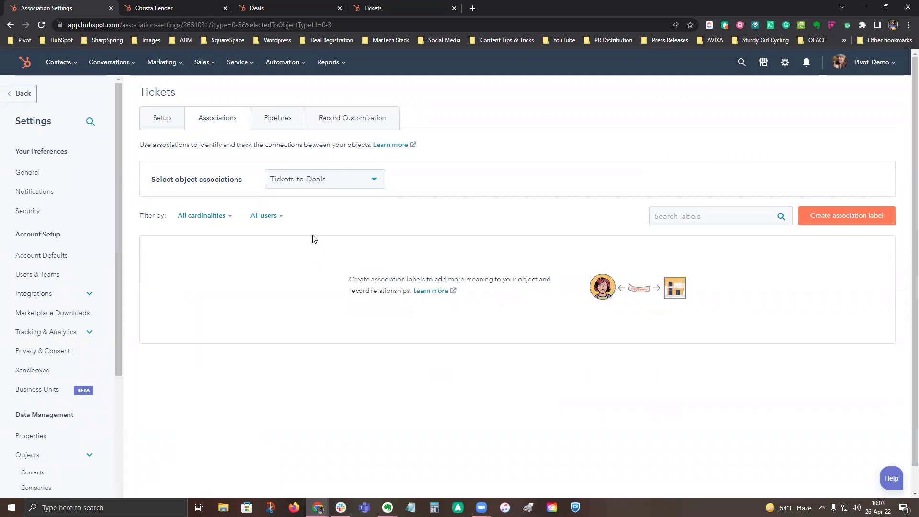
- On the contact's record, discard the unfinished company association and start adding a new company
{"action": "left_click", "coordinate": [187, 7]}
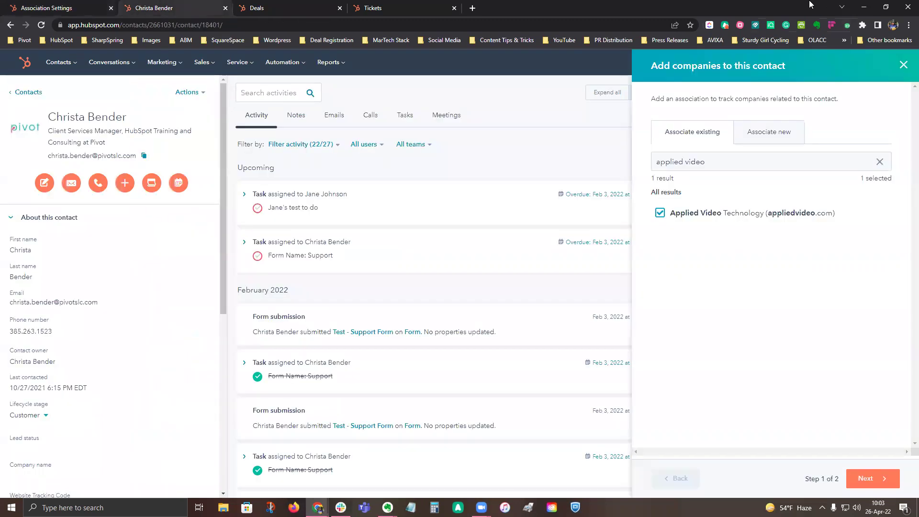
{"action": "left_click", "coordinate": [903, 65]}
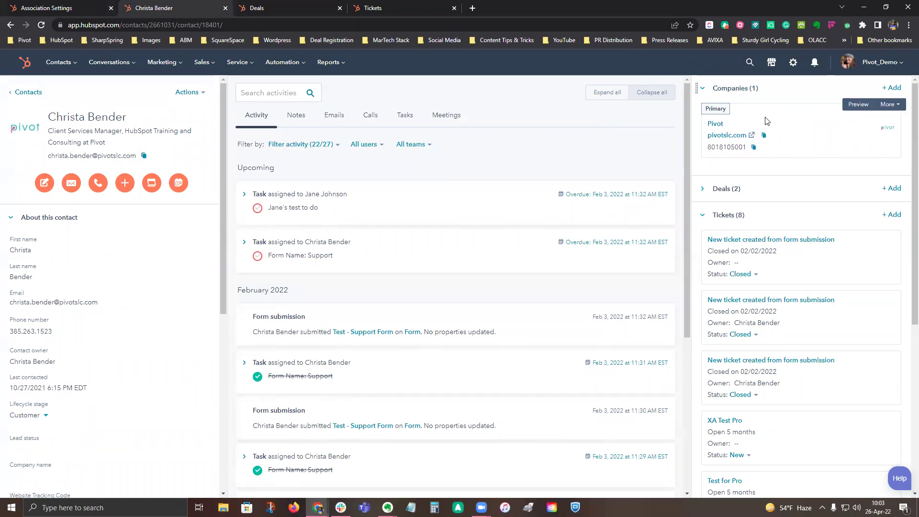
{"action": "mouse_move", "coordinate": [808, 149]}
- Associate Applied Video Technology with the contact under the Former Company label
{"action": "left_click", "coordinate": [891, 88]}
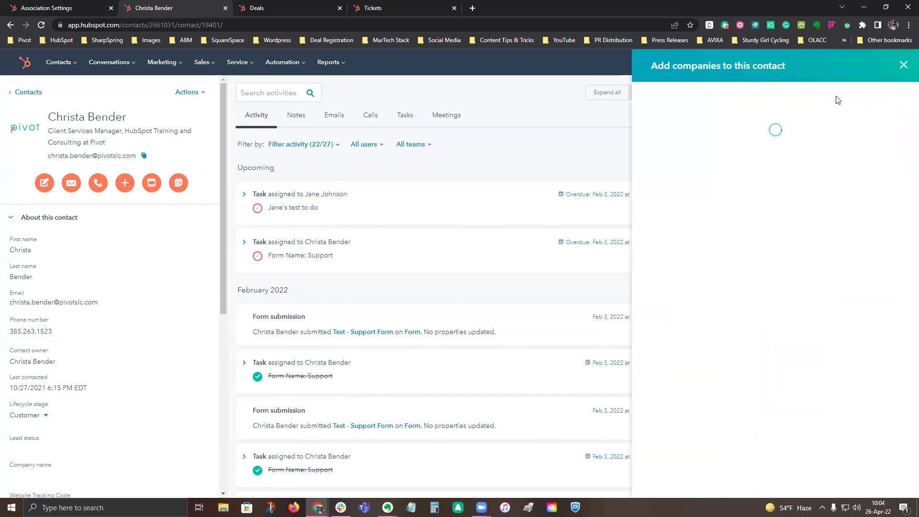
{"action": "left_click", "coordinate": [698, 162]}
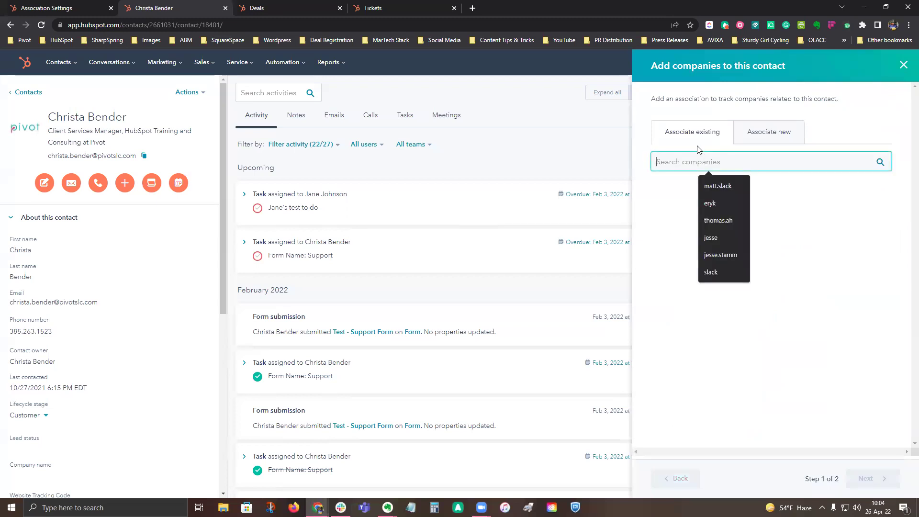
{"action": "type", "text": "applied"}
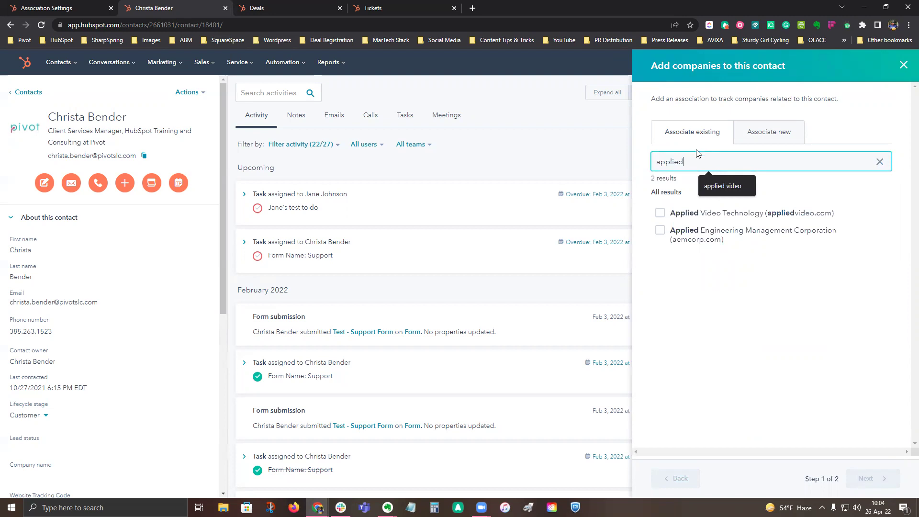
{"action": "left_click", "coordinate": [660, 212]}
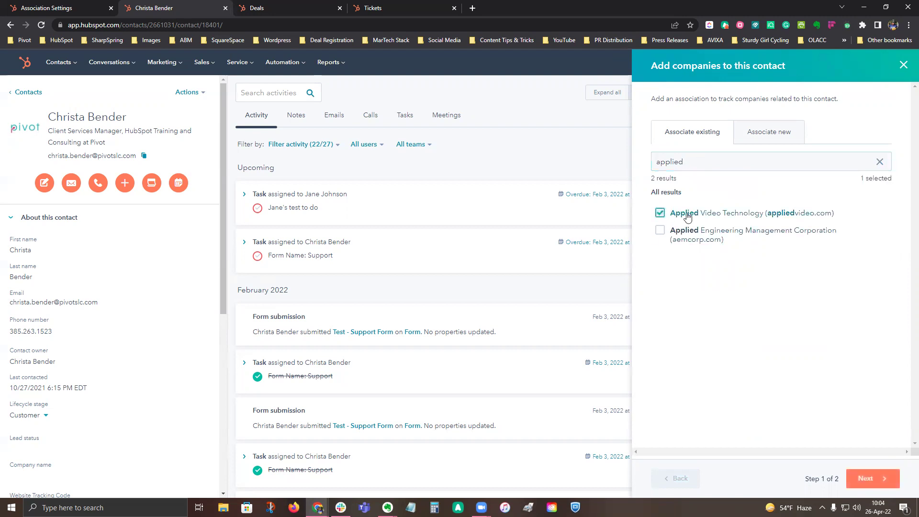
{"action": "left_click", "coordinate": [877, 478]}
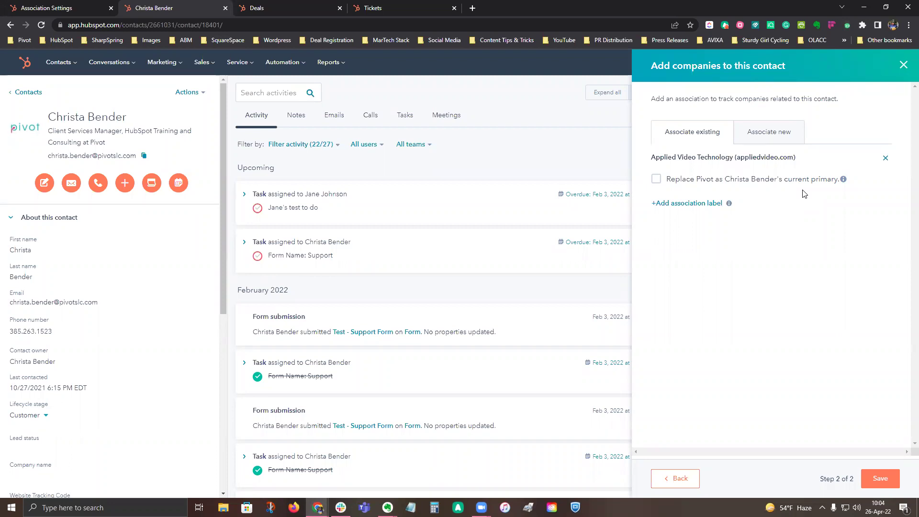
{"action": "mouse_move", "coordinate": [728, 204]}
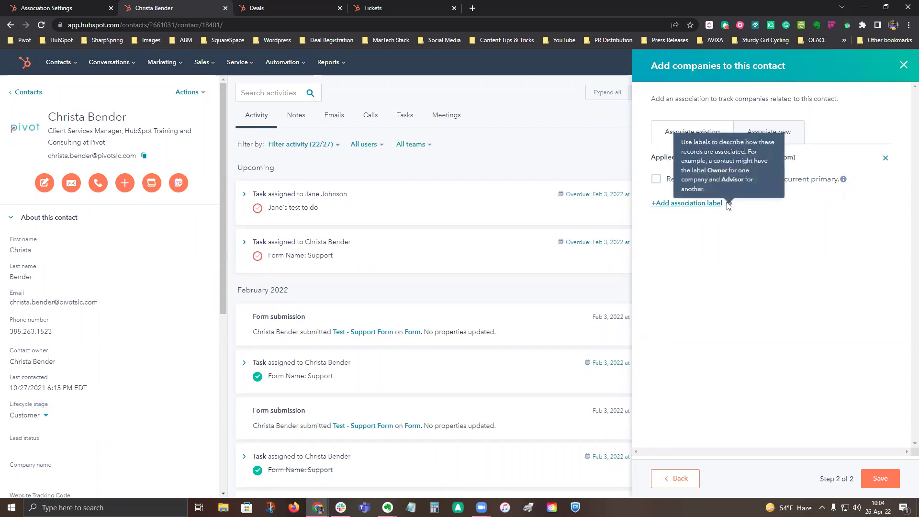
{"action": "left_click", "coordinate": [677, 204]}
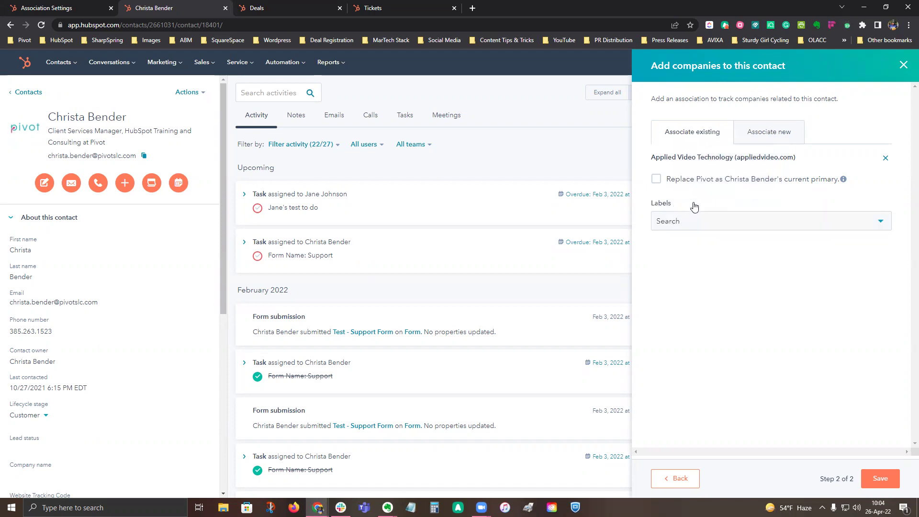
{"action": "left_click", "coordinate": [692, 221]}
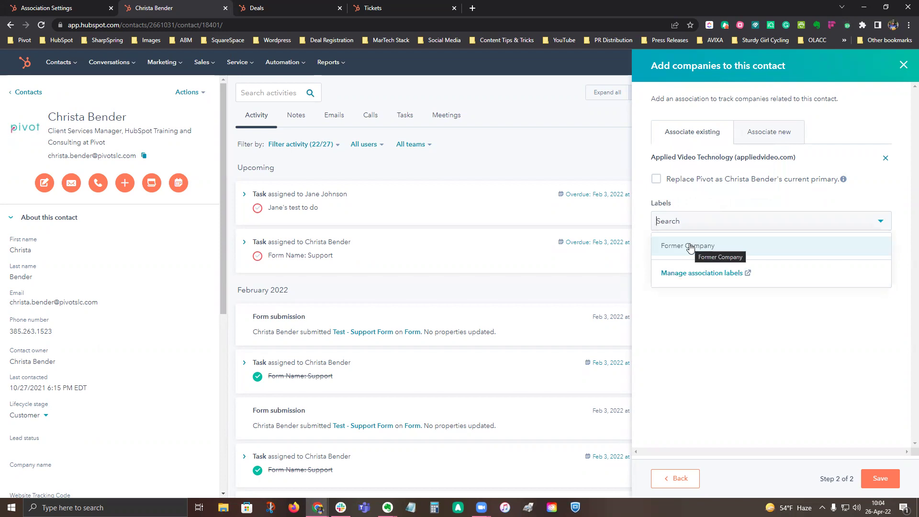
{"action": "left_click", "coordinate": [689, 247]}
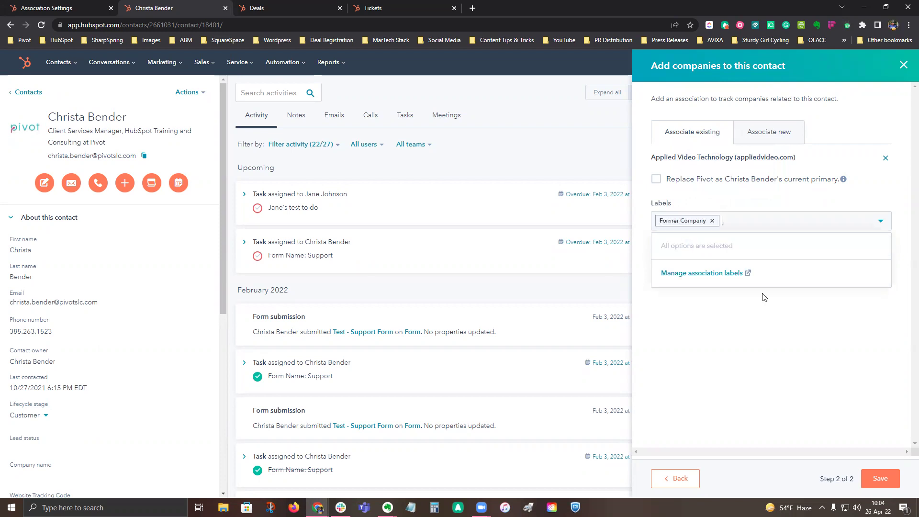
{"action": "left_click", "coordinate": [813, 341]}
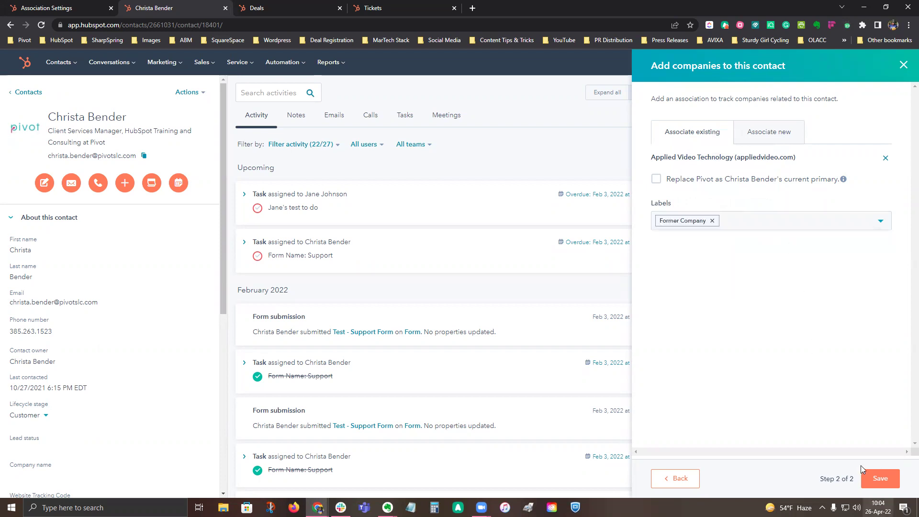
{"action": "left_click", "coordinate": [879, 478]}
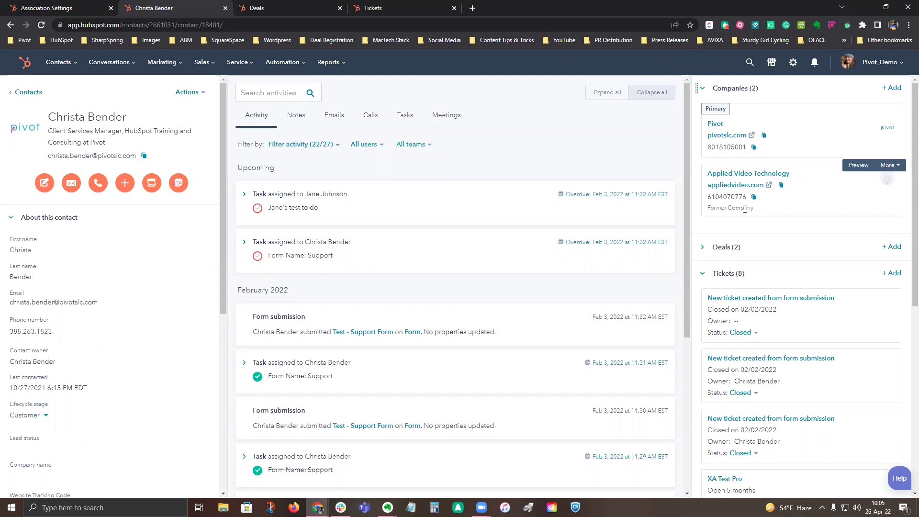
- Open the XA Test 04262022 deal from the Demo Sales Pipeline board
{"action": "left_click", "coordinate": [284, 6]}
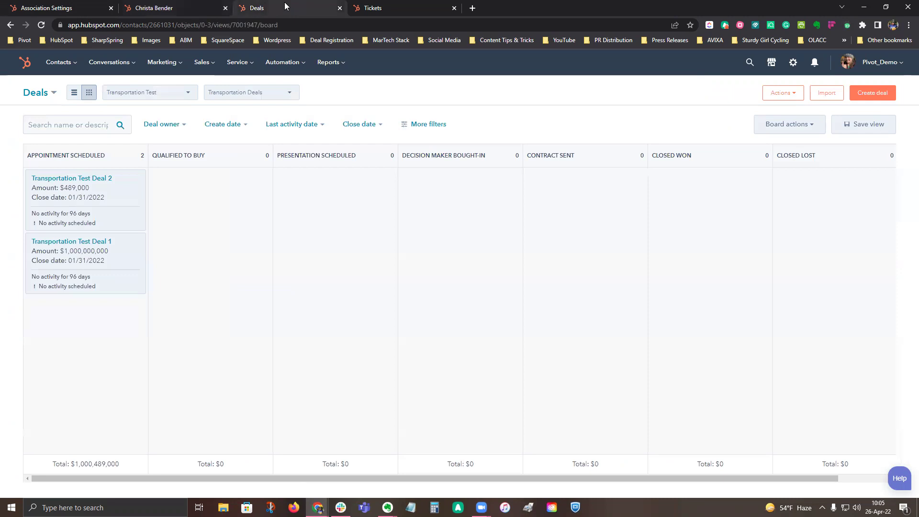
{"action": "left_click", "coordinate": [186, 92]}
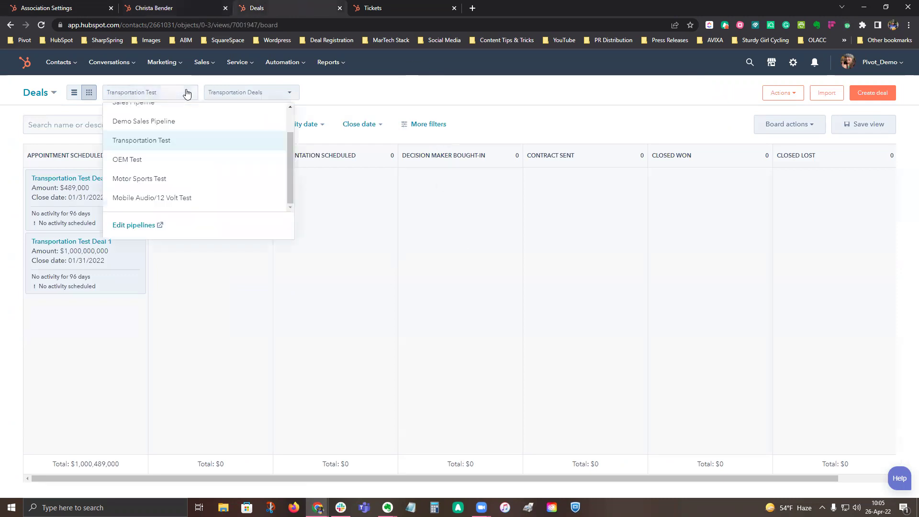
{"action": "left_click", "coordinate": [149, 122]}
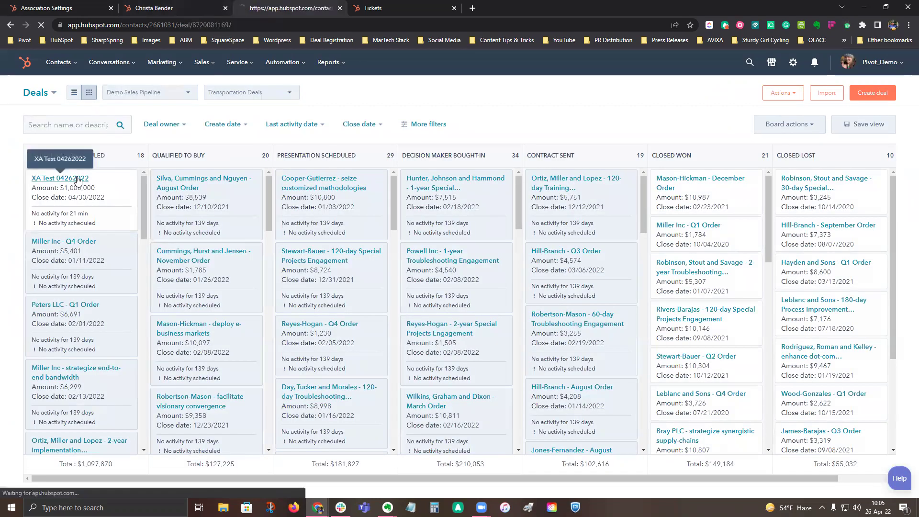
{"action": "left_click", "coordinate": [77, 180]}
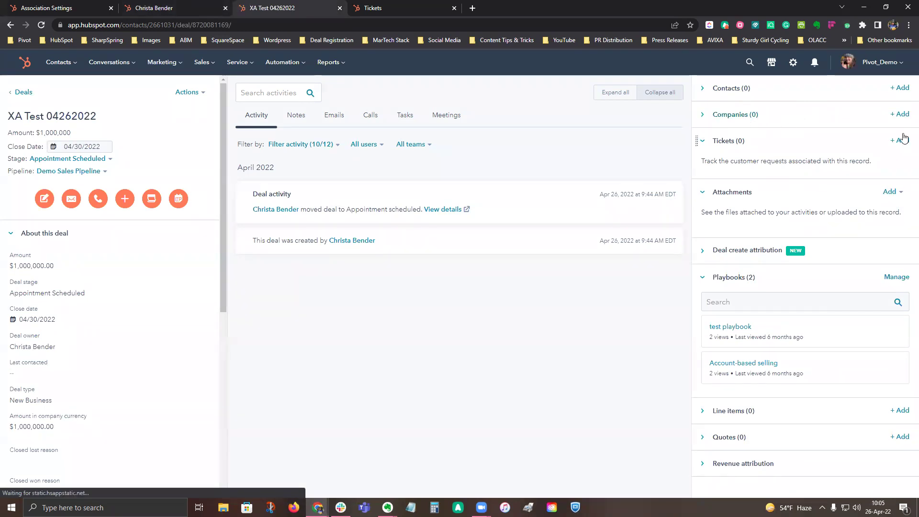
- Link Biamp Systems to the XA Test 04262022 deal with the Manufacturer label
{"action": "left_click", "coordinate": [900, 115]}
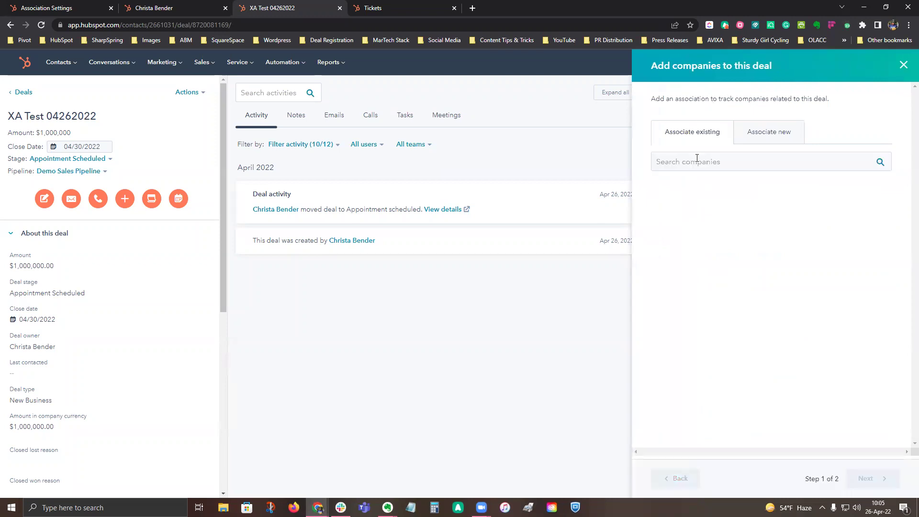
{"action": "left_click", "coordinate": [697, 161]}
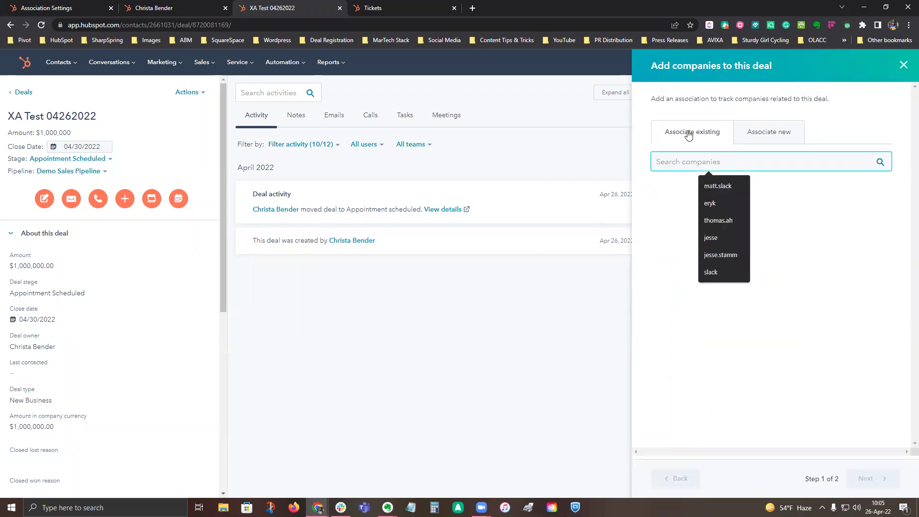
{"action": "type", "text": "biamp"}
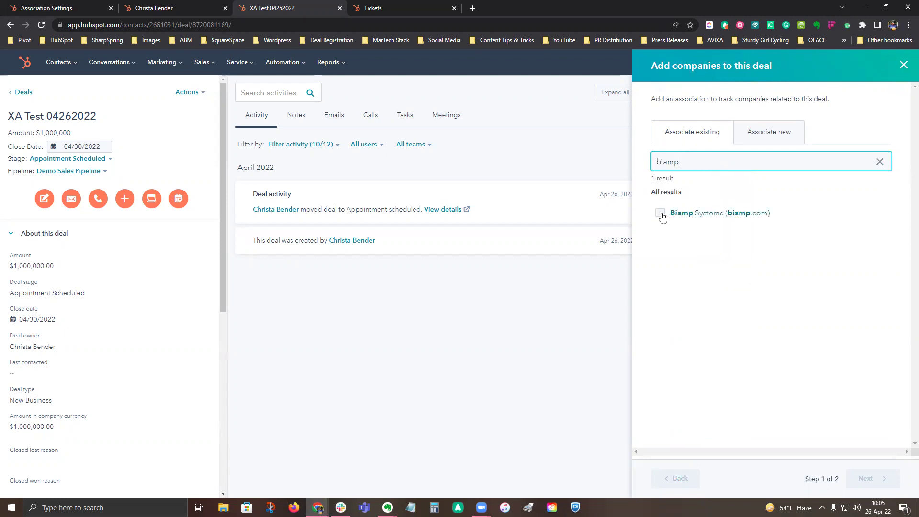
{"action": "left_click", "coordinate": [659, 214]}
{"action": "left_click", "coordinate": [862, 480]}
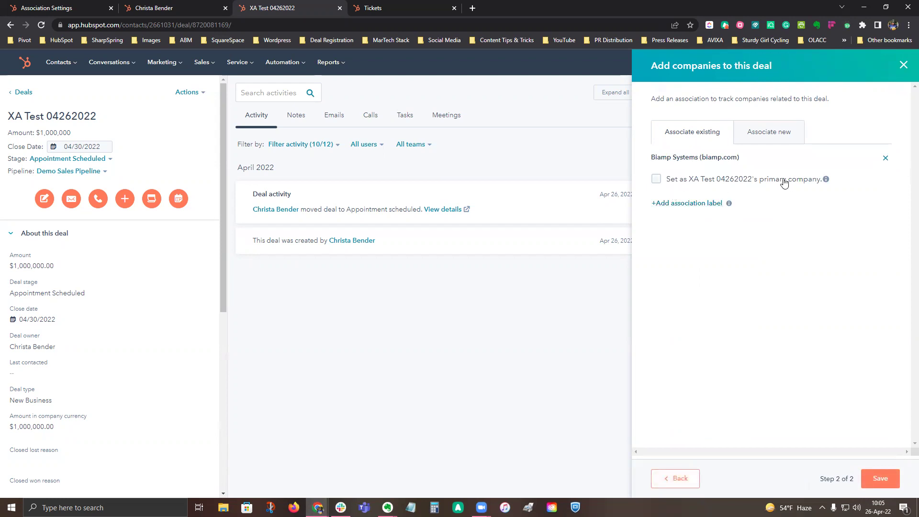
{"action": "left_click", "coordinate": [712, 204]}
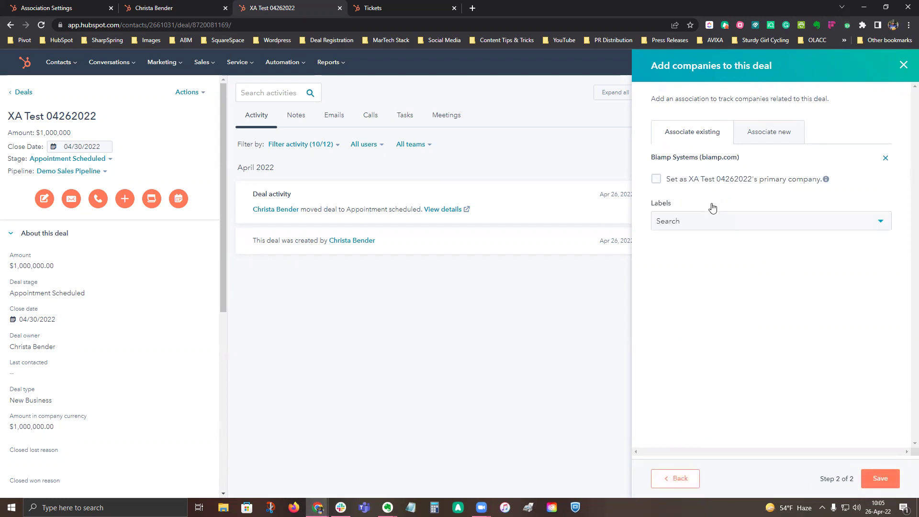
{"action": "left_click", "coordinate": [685, 223]}
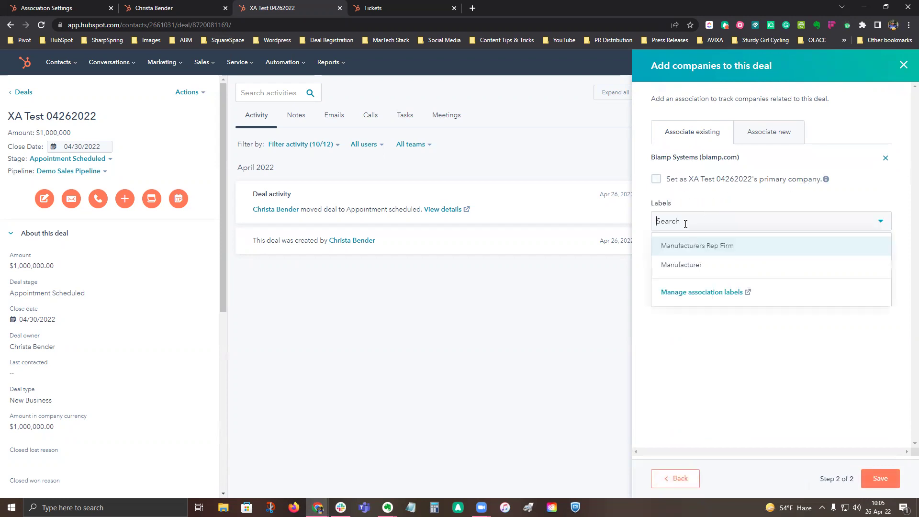
{"action": "left_click", "coordinate": [685, 266]}
{"action": "left_click", "coordinate": [740, 344]}
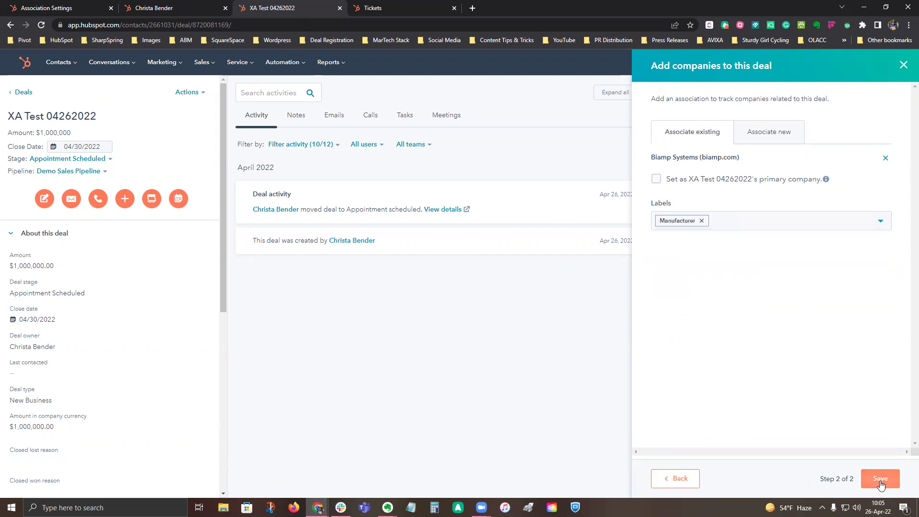
{"action": "left_click", "coordinate": [879, 479]}
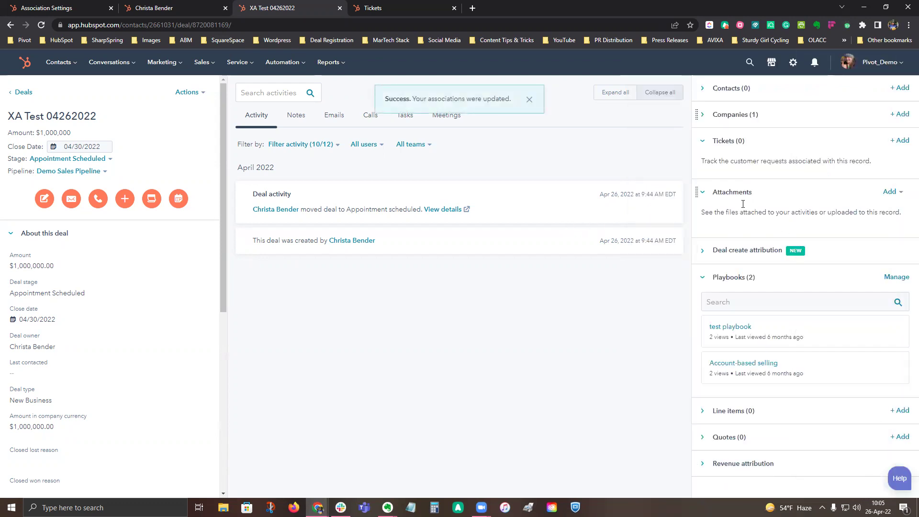
- Link SYMCO, Inc. to the deal with the Manufacturers Rep Firm label
{"action": "left_click", "coordinate": [902, 115]}
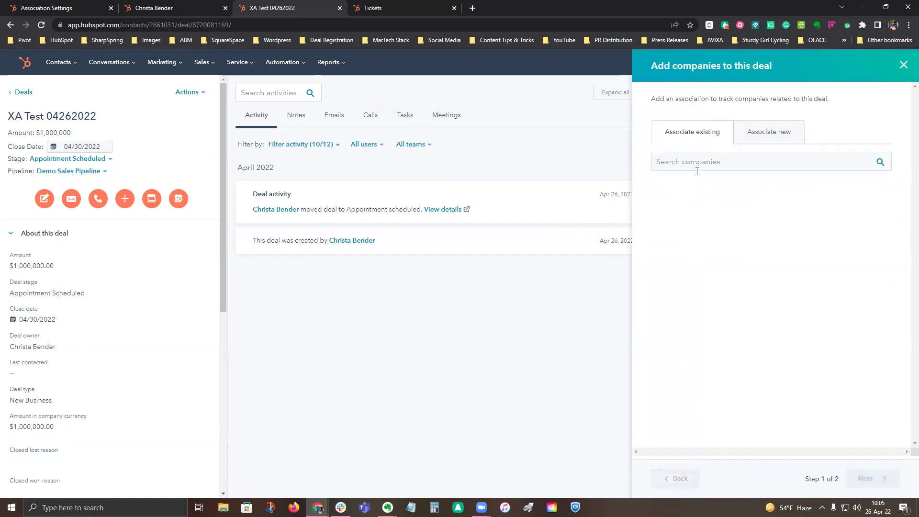
{"action": "left_click", "coordinate": [696, 160]}
{"action": "type", "text": "symco"}
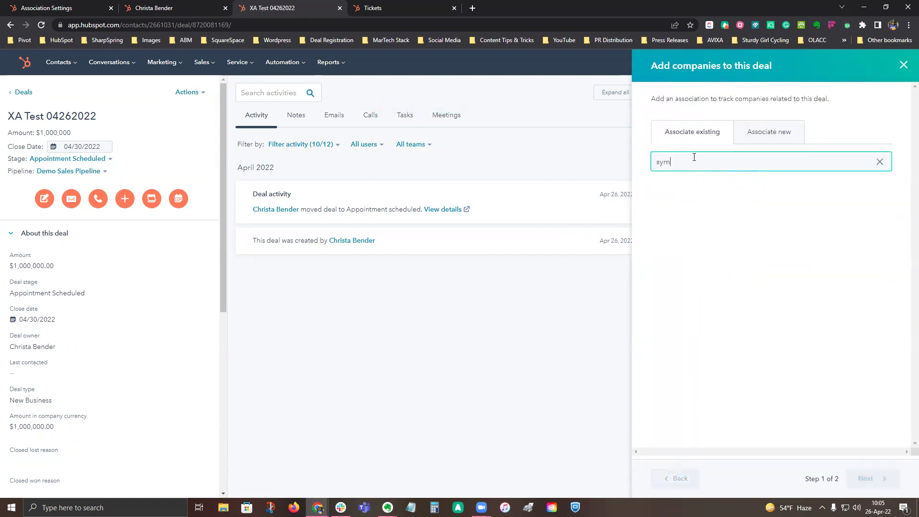
{"action": "left_click", "coordinate": [660, 213]}
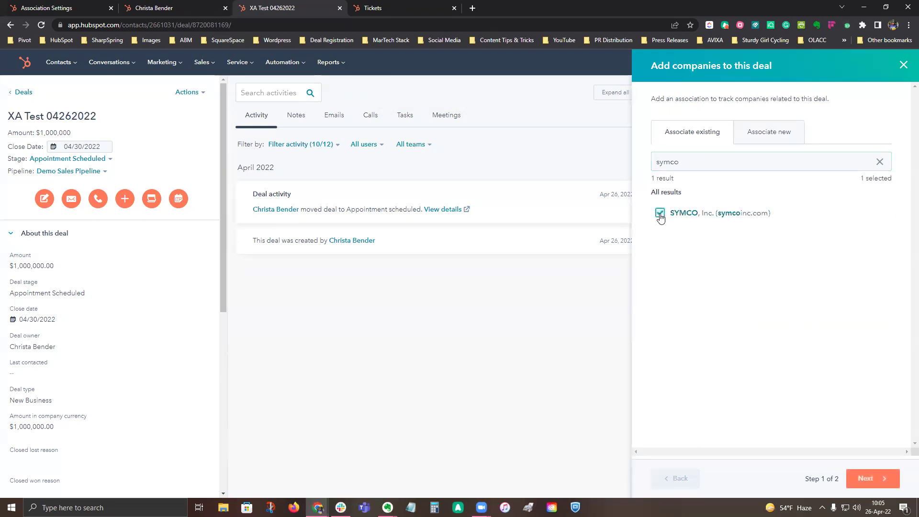
{"action": "left_click", "coordinate": [861, 480]}
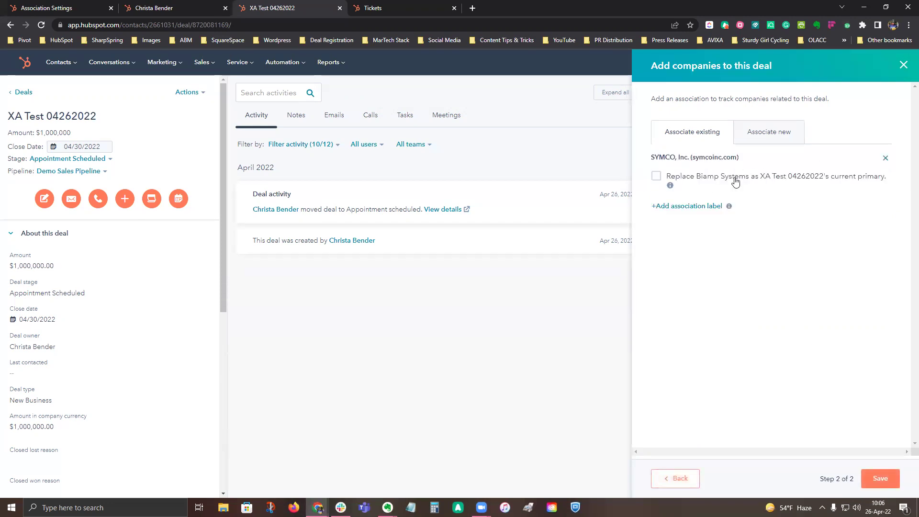
{"action": "left_click", "coordinate": [692, 207]}
{"action": "left_click", "coordinate": [681, 225]}
{"action": "left_click", "coordinate": [689, 267]}
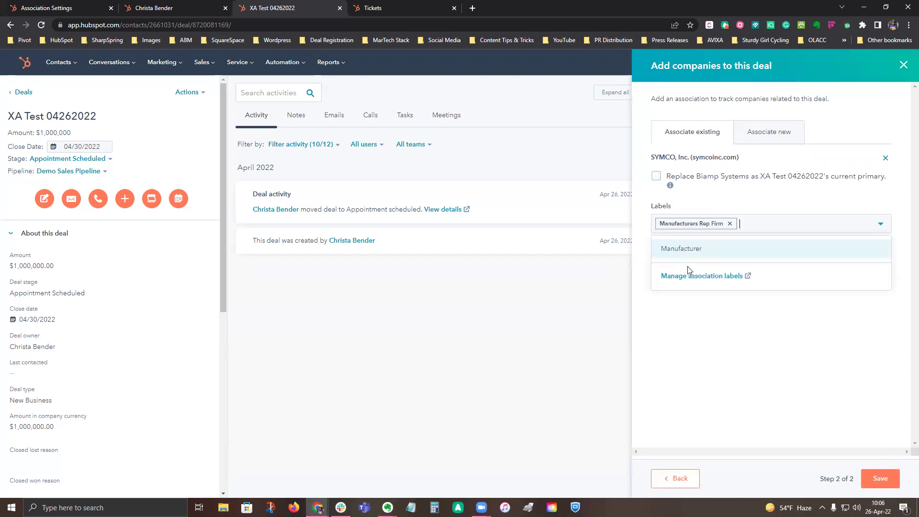
{"action": "left_click", "coordinate": [890, 481]}
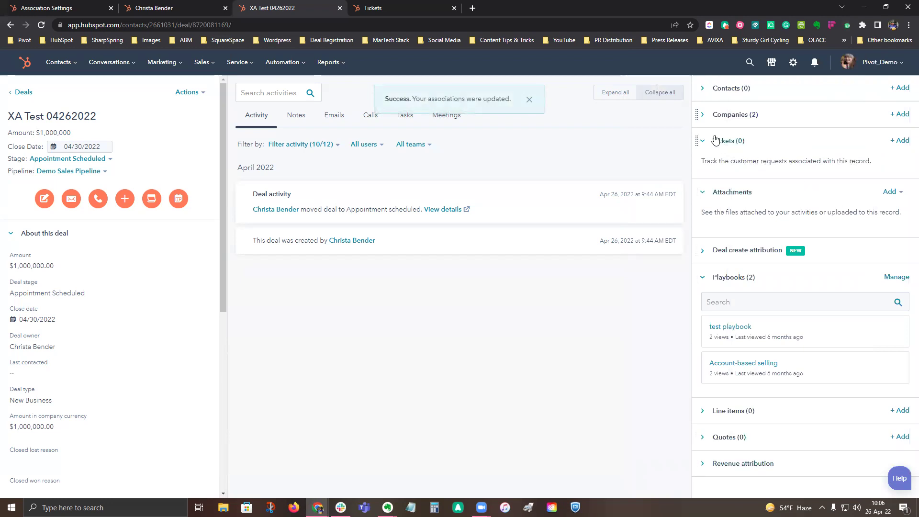
- Search the deal's company list for 'pivot' and select Pivot to add
{"action": "left_click", "coordinate": [902, 115]}
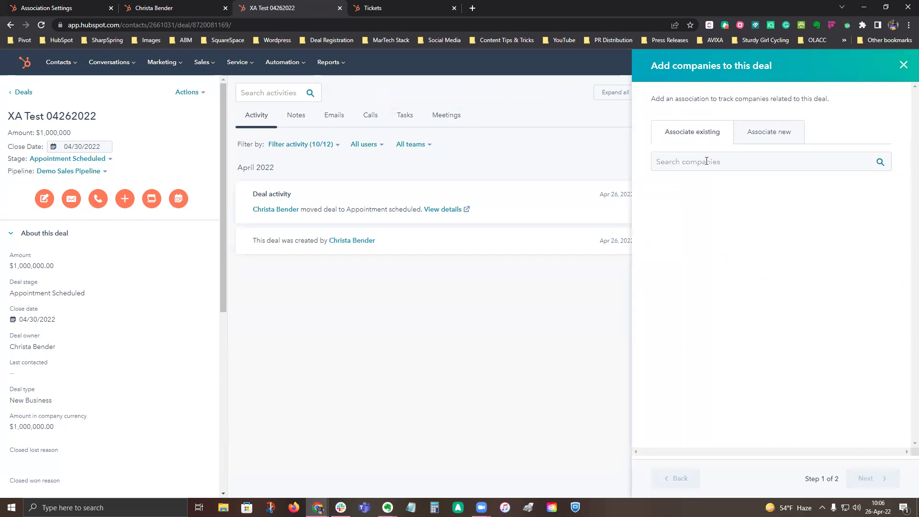
{"action": "left_click", "coordinate": [706, 161]}
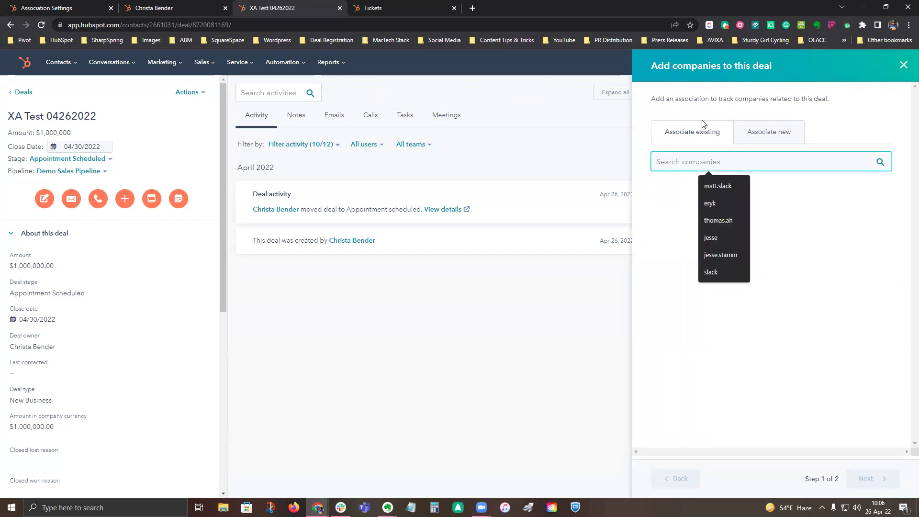
{"action": "type", "text": "pivot"}
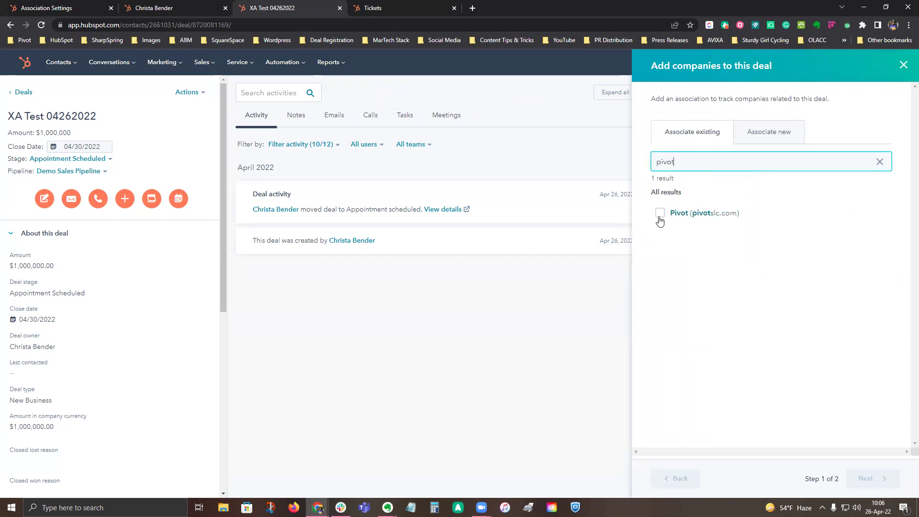
{"action": "left_click", "coordinate": [659, 213]}
{"action": "left_click", "coordinate": [881, 478]}
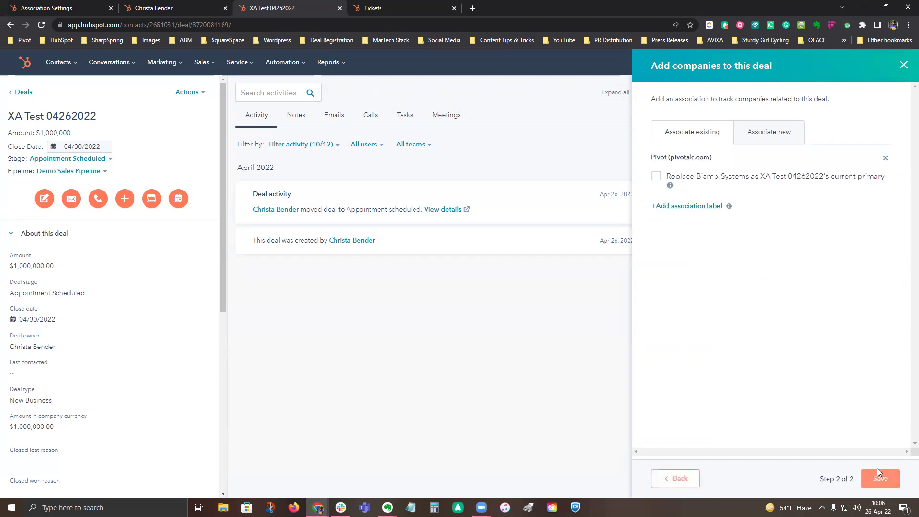
- Make Pivot the primary company, replacing Biamp Systems, with no label, and save
{"action": "left_click", "coordinate": [656, 177]}
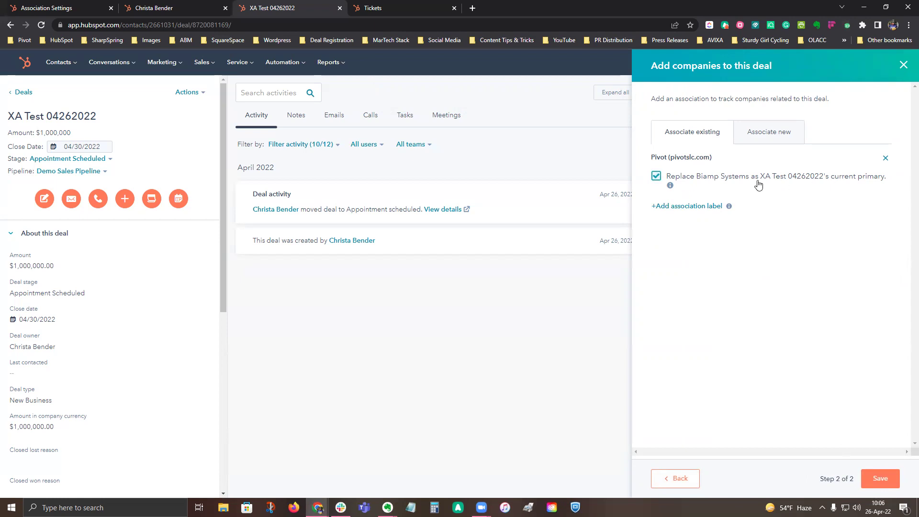
{"action": "left_click", "coordinate": [700, 206]}
{"action": "left_click", "coordinate": [699, 221]}
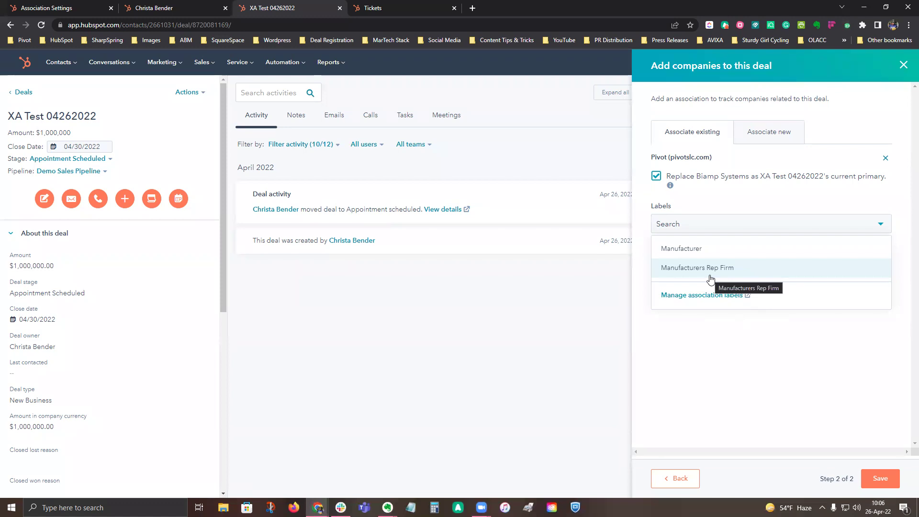
{"action": "left_click", "coordinate": [842, 364]}
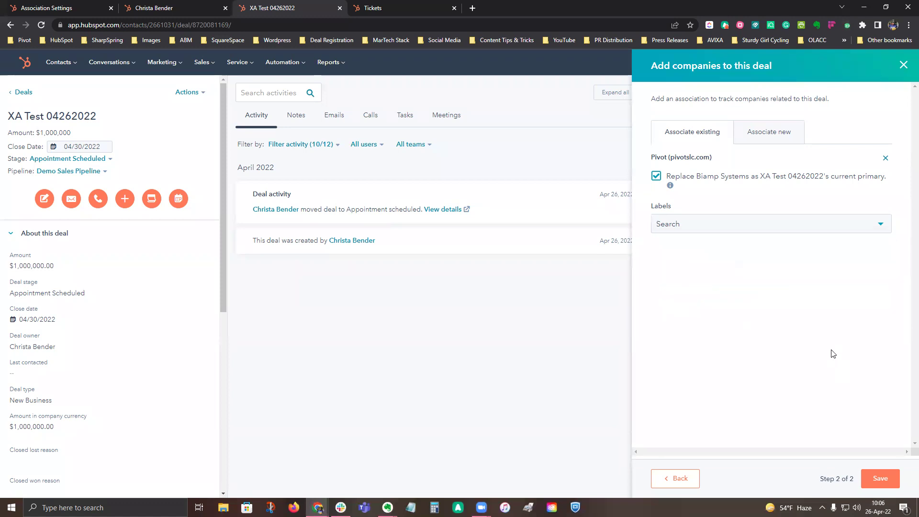
{"action": "left_click", "coordinate": [883, 480]}
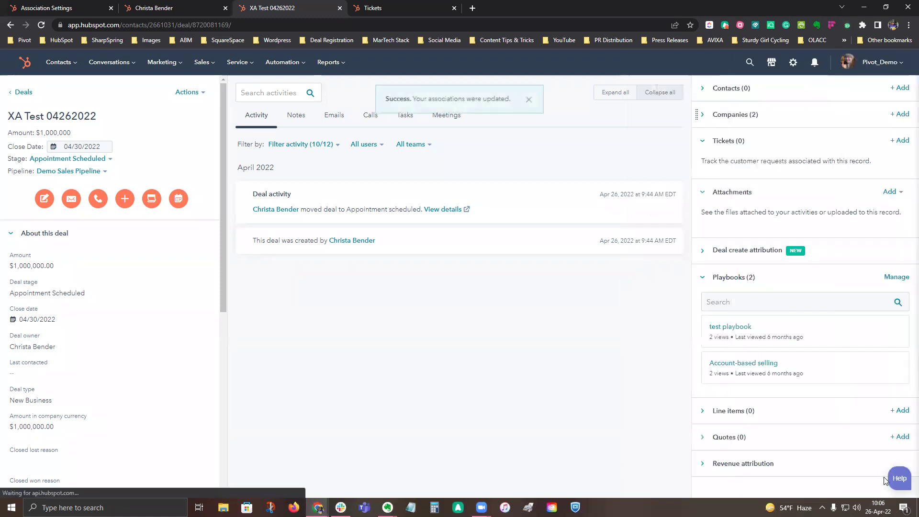
- Expand Companies (3) to show Pivot as Primary, Biamp Systems and SYMCO with labels
{"action": "left_click", "coordinate": [703, 115]}
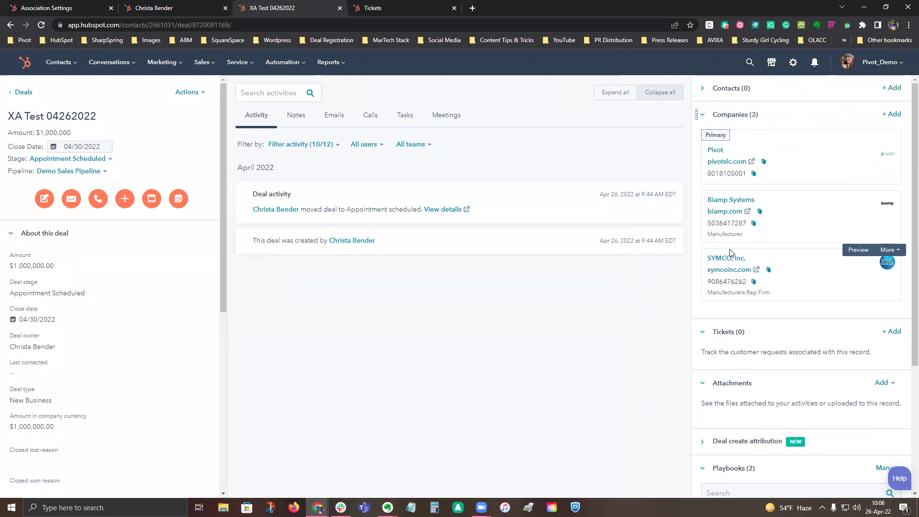
- Switch to the Tickets board and keep Support Pipeline as the selected pipeline
{"action": "left_click", "coordinate": [401, 10]}
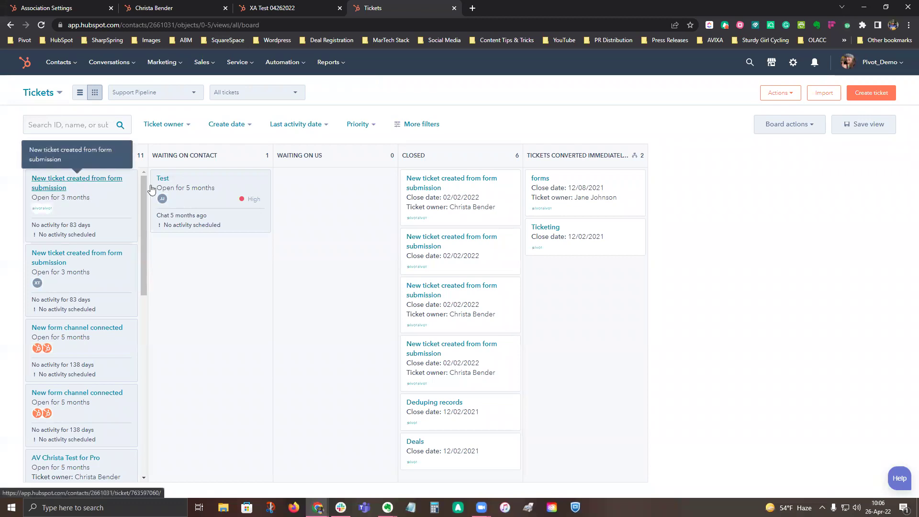
{"action": "left_click", "coordinate": [186, 94]}
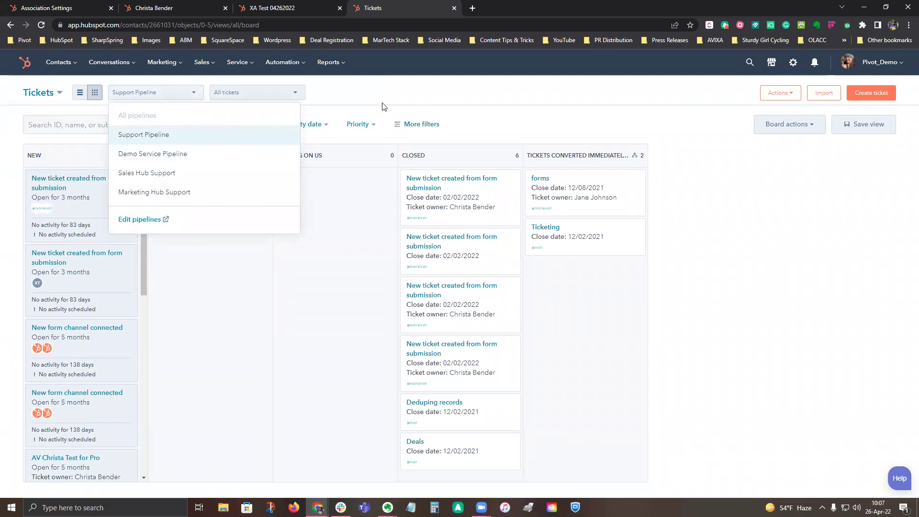
{"action": "left_click", "coordinate": [366, 103]}
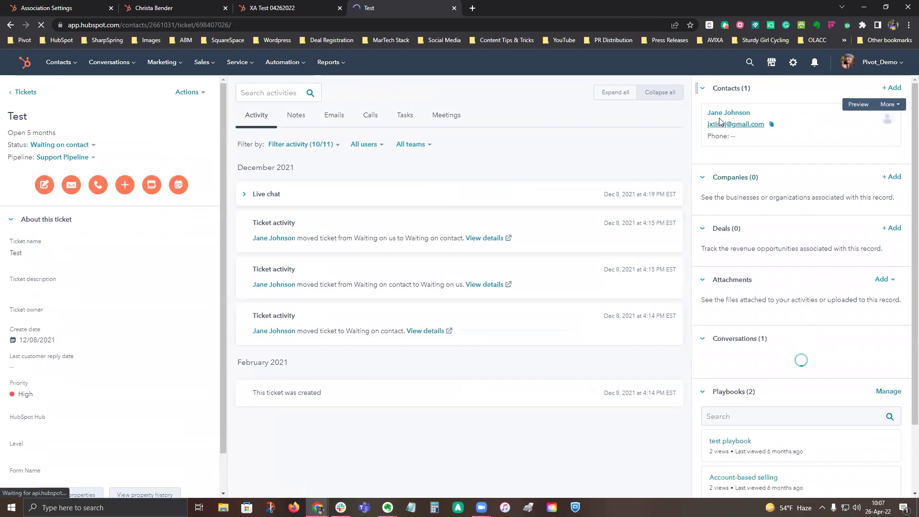
- Search by the contact's name and associate the first match with the Test ticket, unlabelled
{"action": "left_click", "coordinate": [892, 89]}
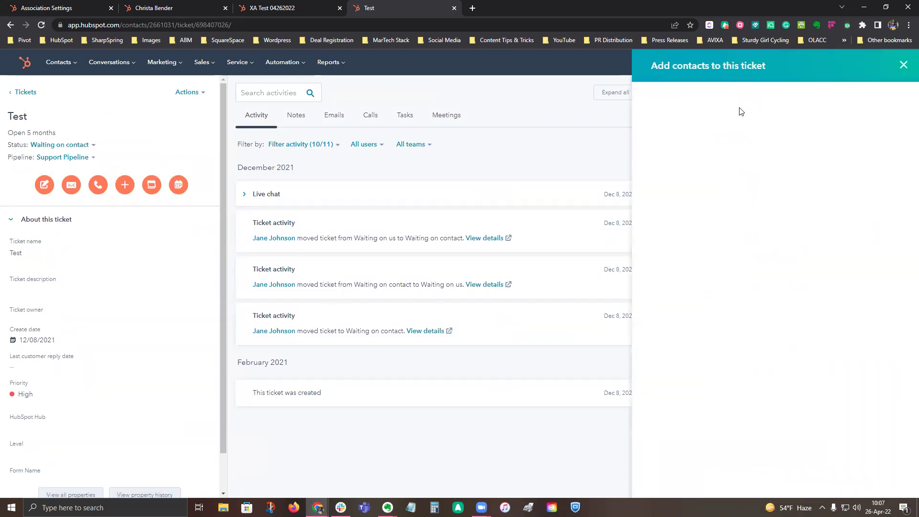
{"action": "left_click", "coordinate": [692, 158]}
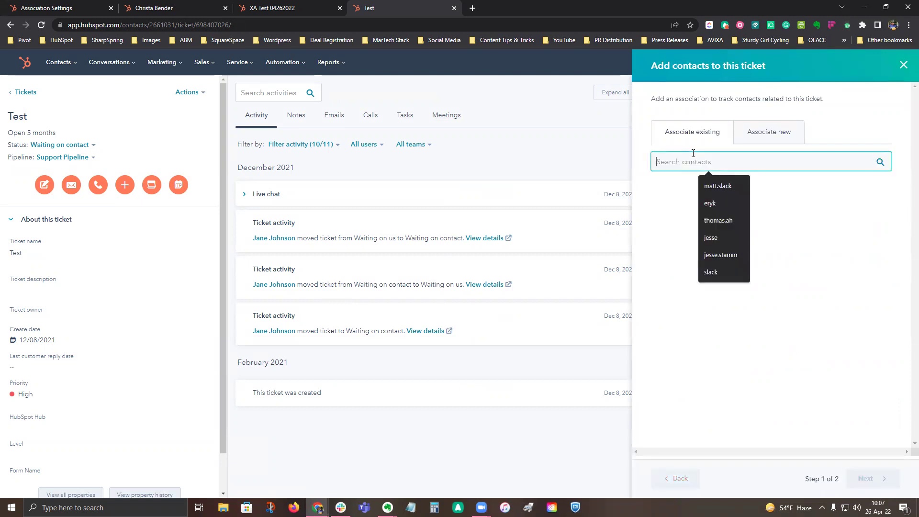
{"action": "type", "text": "christa"}
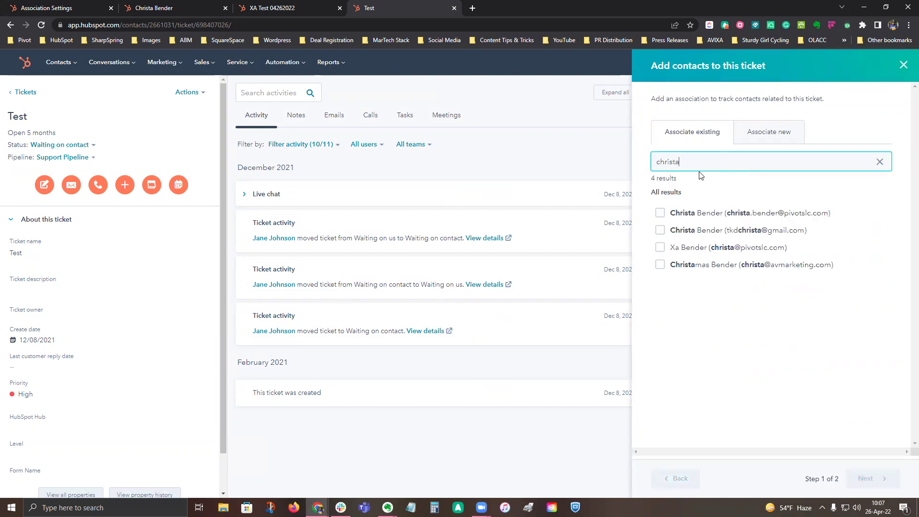
{"action": "left_click", "coordinate": [660, 213]}
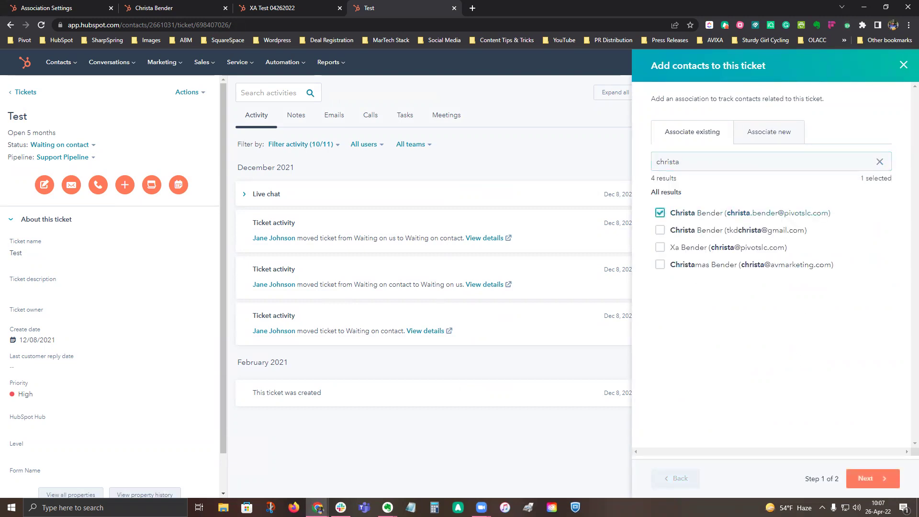
{"action": "left_click", "coordinate": [885, 478]}
{"action": "left_click", "coordinate": [675, 174]}
{"action": "left_click", "coordinate": [675, 190]}
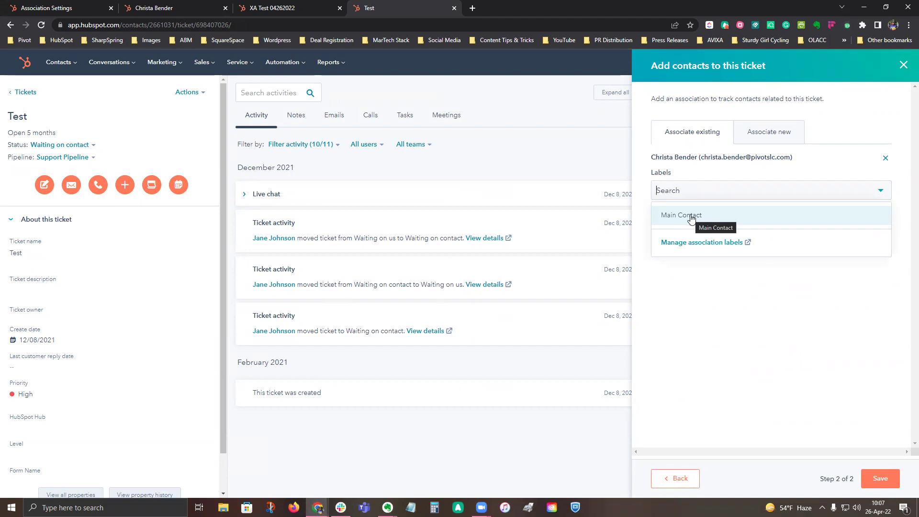
{"action": "left_click", "coordinate": [887, 490]}
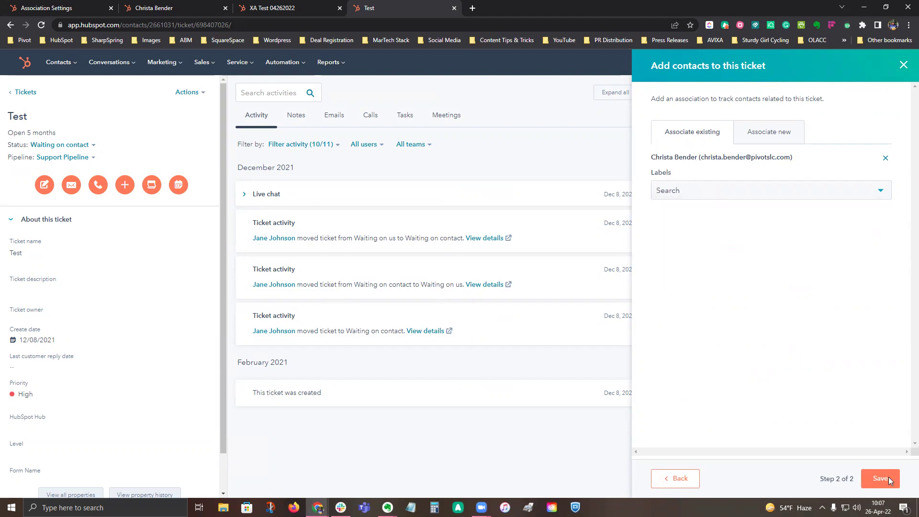
{"action": "left_click", "coordinate": [889, 478]}
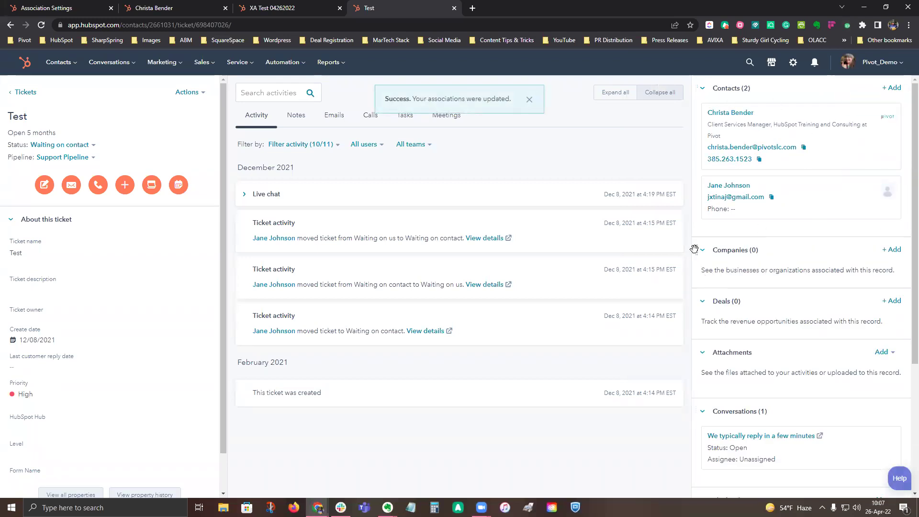
- Search 'applied' and link Applied Video Technology to the ticket with the Integrator label
{"action": "left_click", "coordinate": [892, 251]}
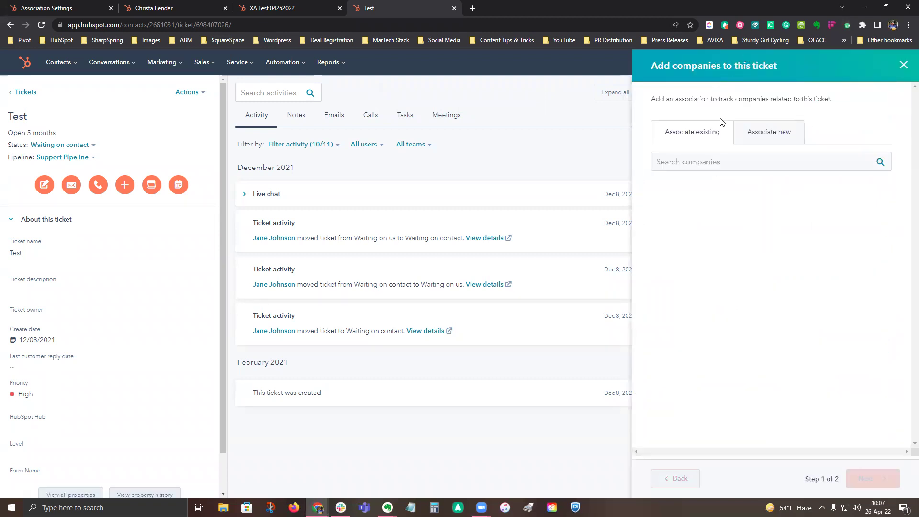
{"action": "left_click", "coordinate": [699, 162]}
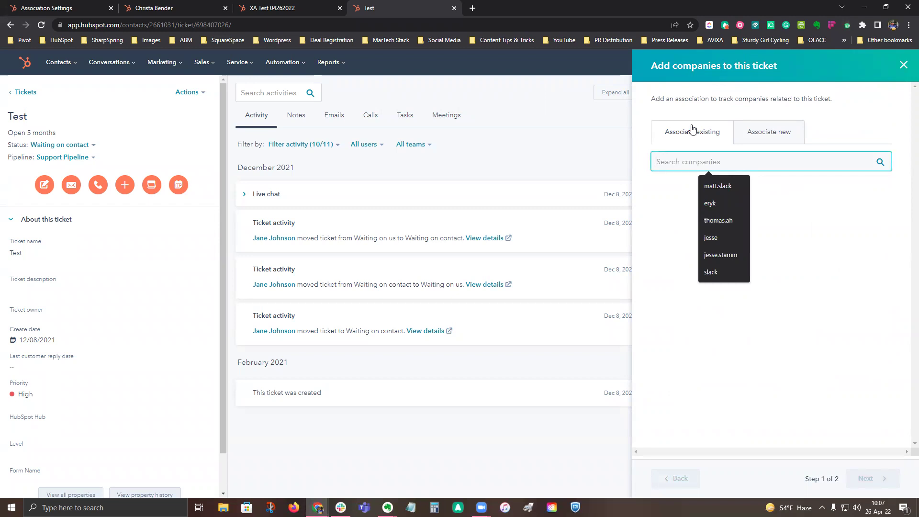
{"action": "type", "text": "app"}
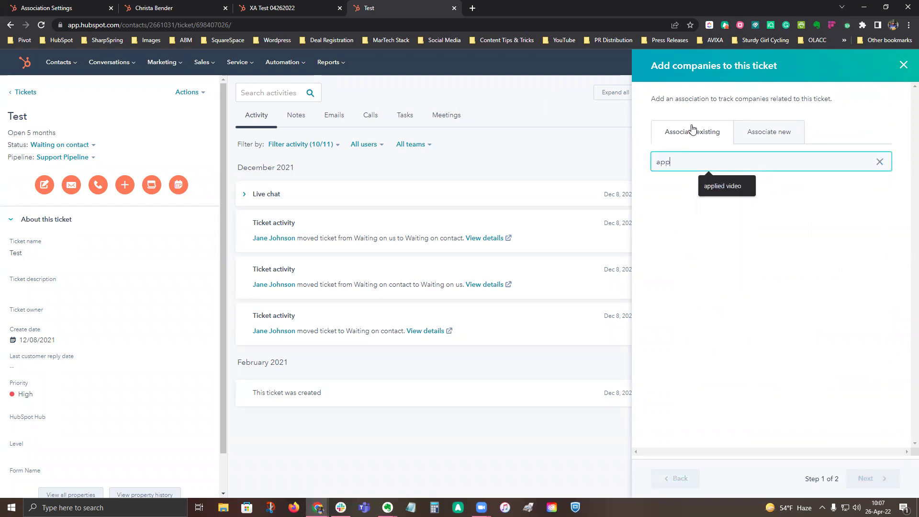
{"action": "type", "text": "lied"}
{"action": "left_click", "coordinate": [659, 212]}
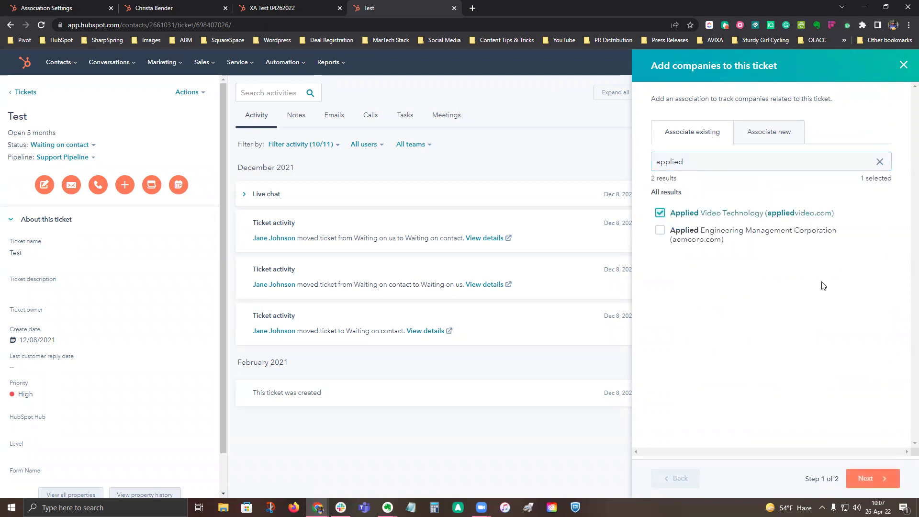
{"action": "left_click", "coordinate": [872, 478]}
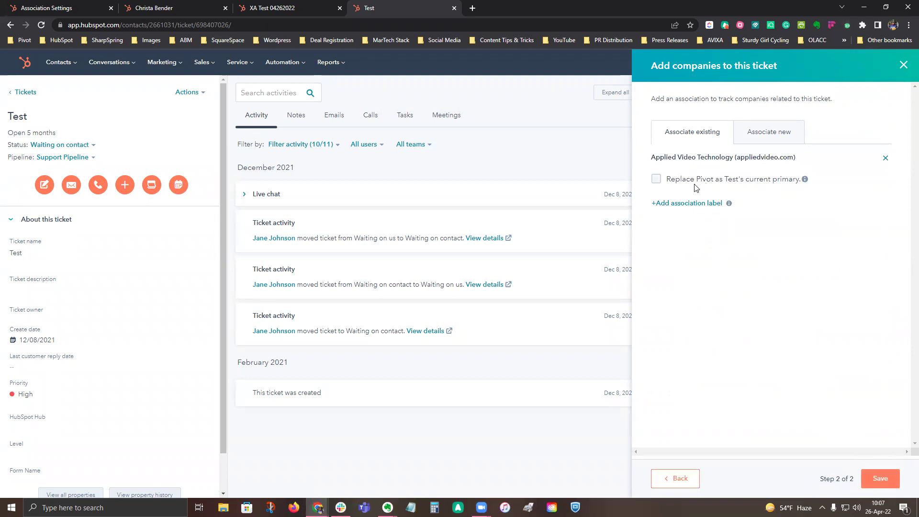
{"action": "left_click", "coordinate": [682, 206]}
{"action": "left_click", "coordinate": [680, 221]}
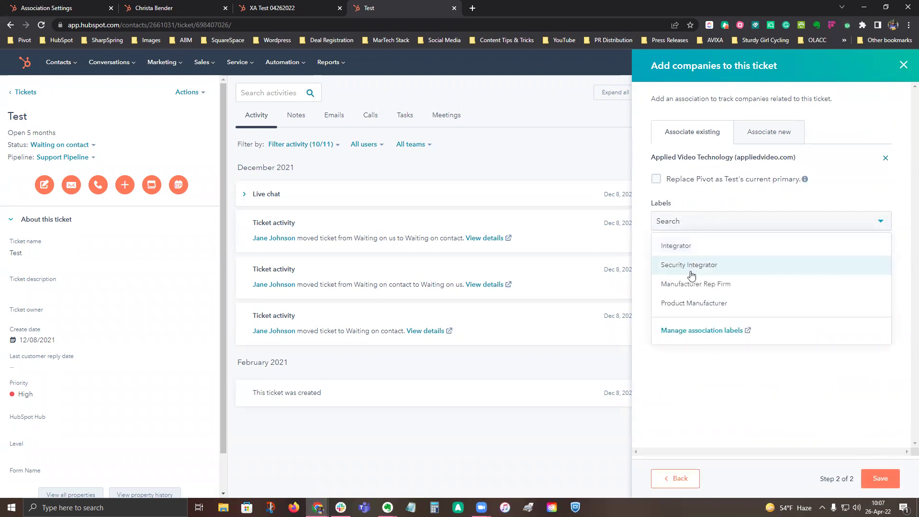
{"action": "left_click", "coordinate": [686, 246]}
{"action": "left_click", "coordinate": [892, 430]}
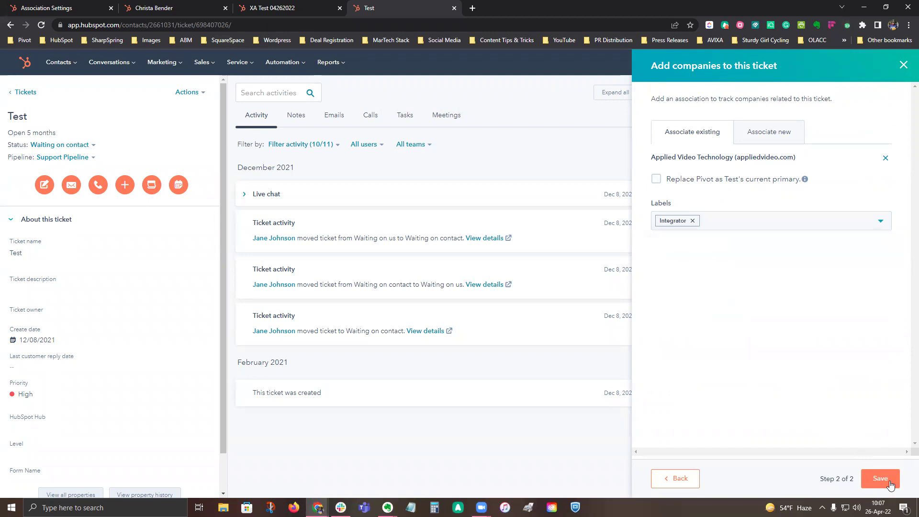
{"action": "left_click", "coordinate": [886, 479]}
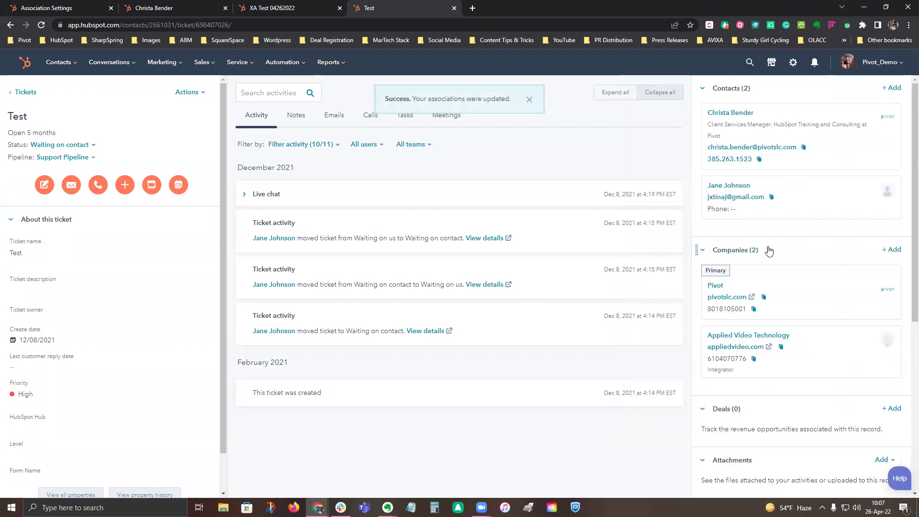
- Search 'symco' and link SYMCO, Inc. to the ticket labelled Manufacturer Rep Firm
{"action": "left_click", "coordinate": [891, 250]}
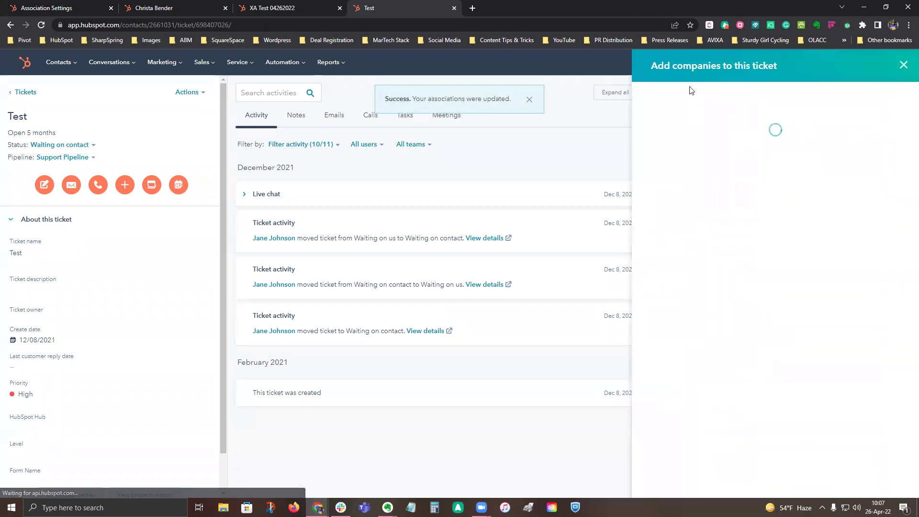
{"action": "left_click", "coordinate": [709, 158]}
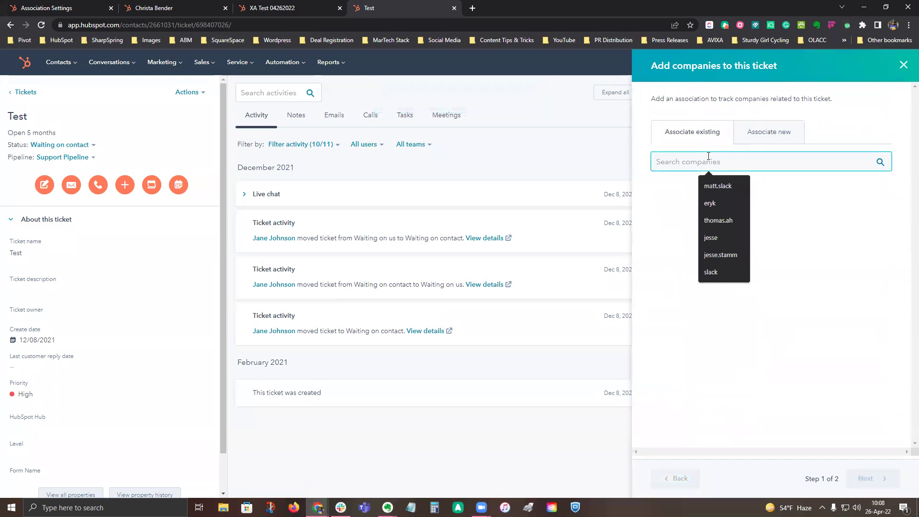
{"action": "type", "text": "symco"}
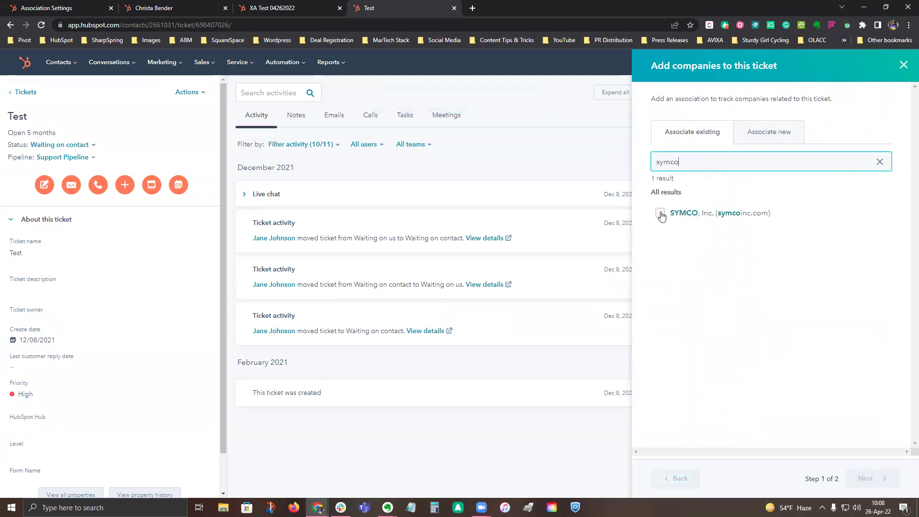
{"action": "left_click", "coordinate": [659, 213]}
{"action": "left_click", "coordinate": [882, 479]}
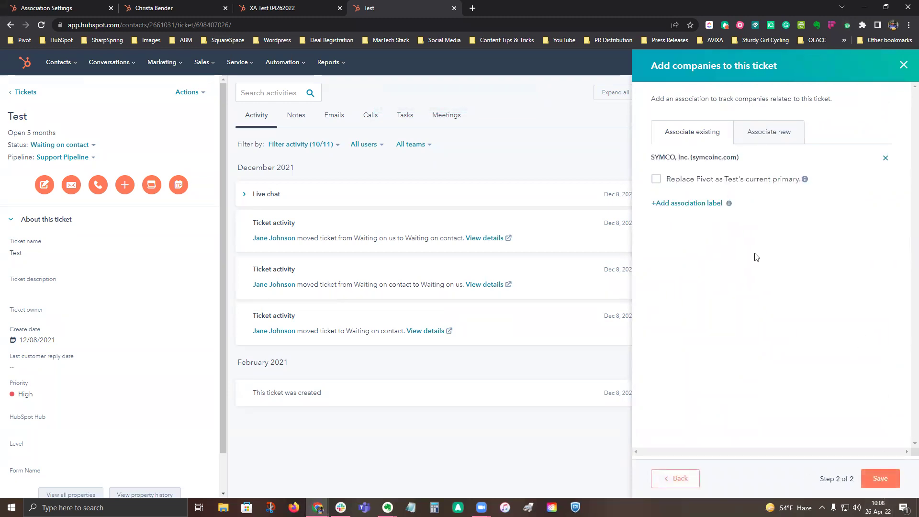
{"action": "left_click", "coordinate": [670, 203]}
{"action": "left_click", "coordinate": [672, 222]}
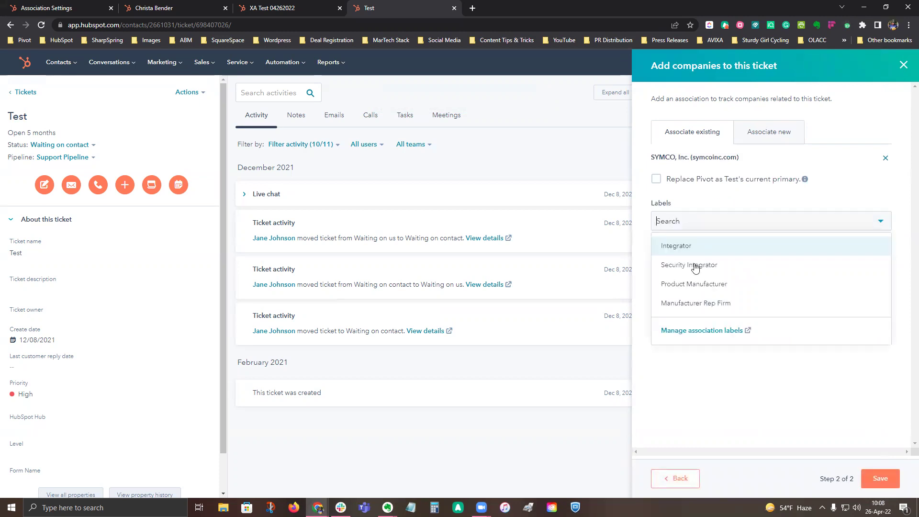
{"action": "left_click", "coordinate": [699, 303]}
{"action": "left_click", "coordinate": [841, 470]}
{"action": "left_click", "coordinate": [879, 478]}
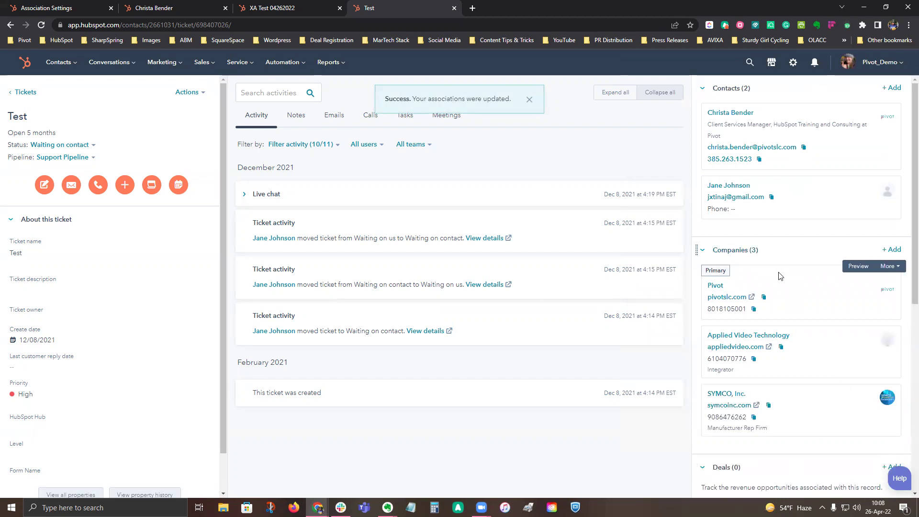
{"action": "scroll", "coordinate": [783, 274], "scroll_direction": "down", "scroll_amount": 2}
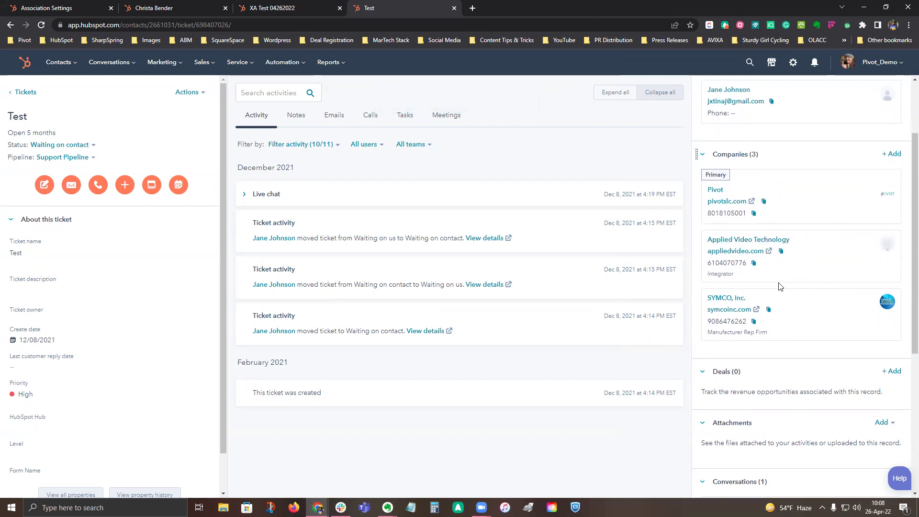
{"action": "mouse_move", "coordinate": [783, 273]}
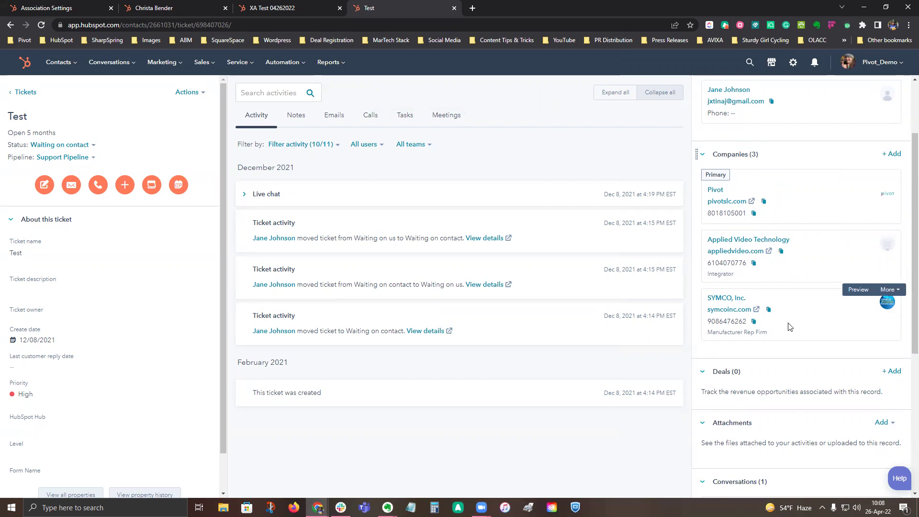